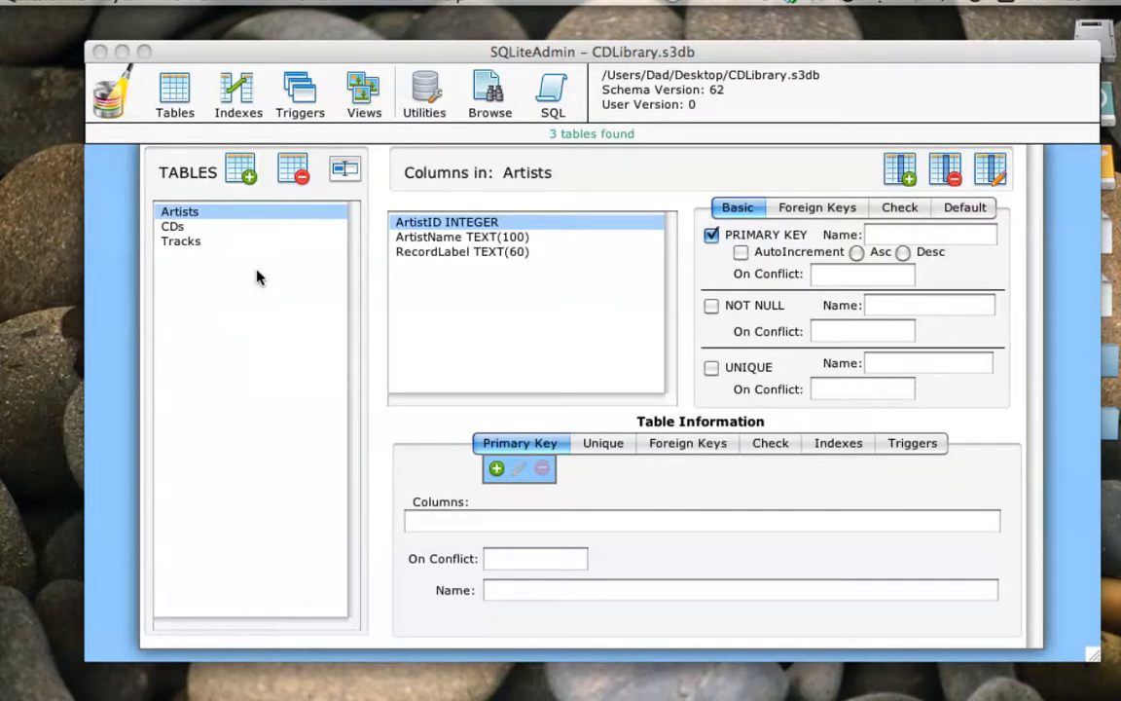
- Review the column definitions of the CDs and Tracks tables
left_click(173, 228)
left_click(174, 226)
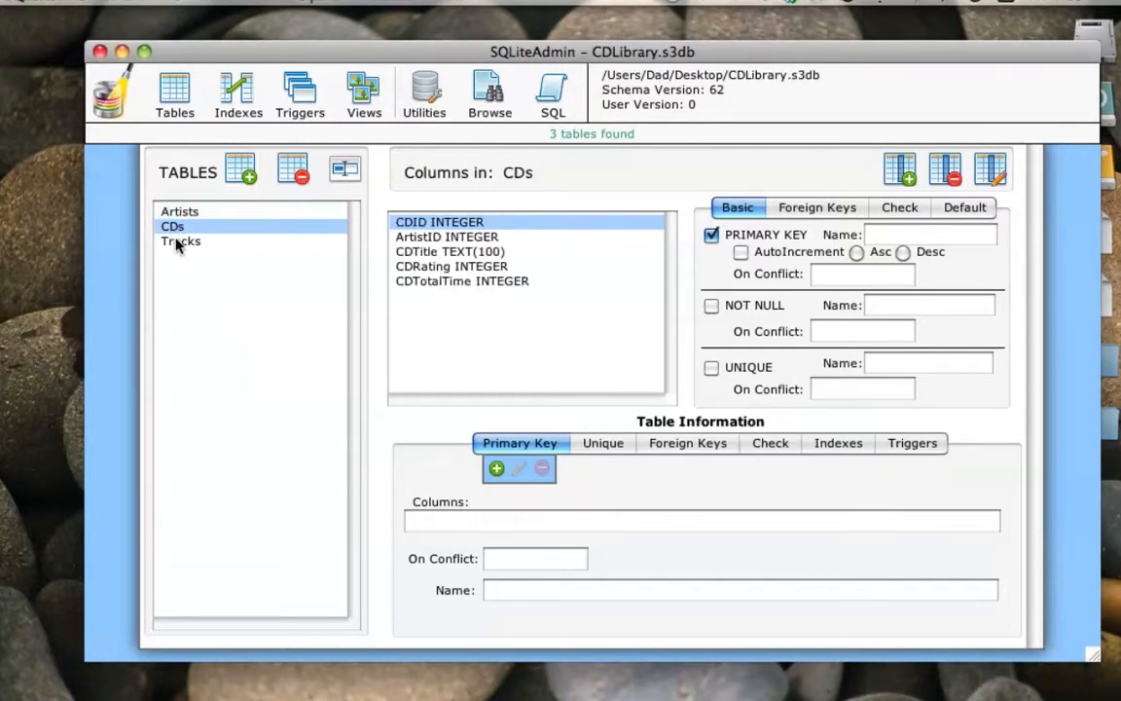
left_click(178, 244)
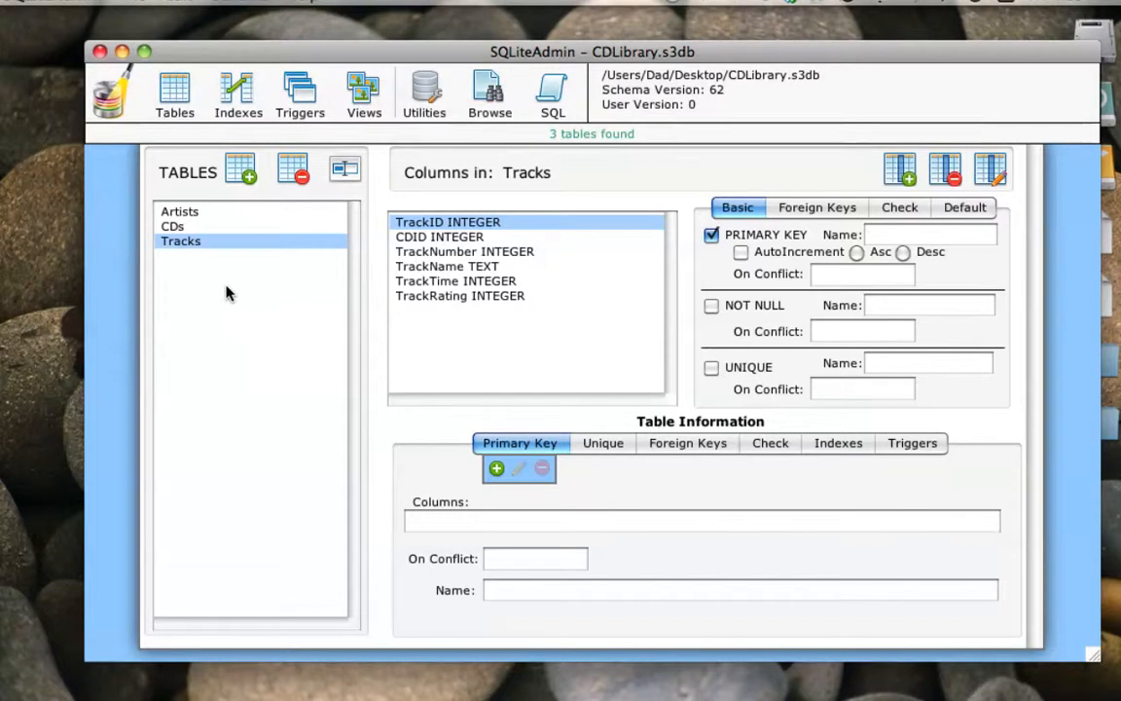
- Switch to browsing table data and display the records of the Artists table
left_click(489, 91)
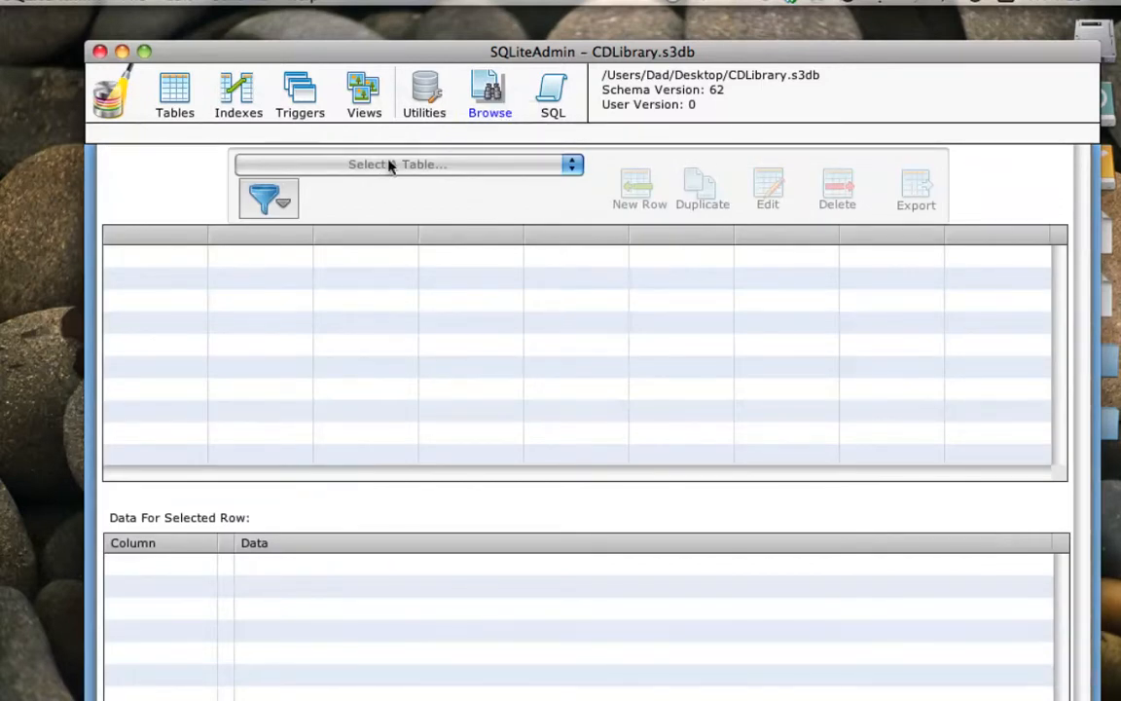
left_click_drag(409, 56, 384, 24)
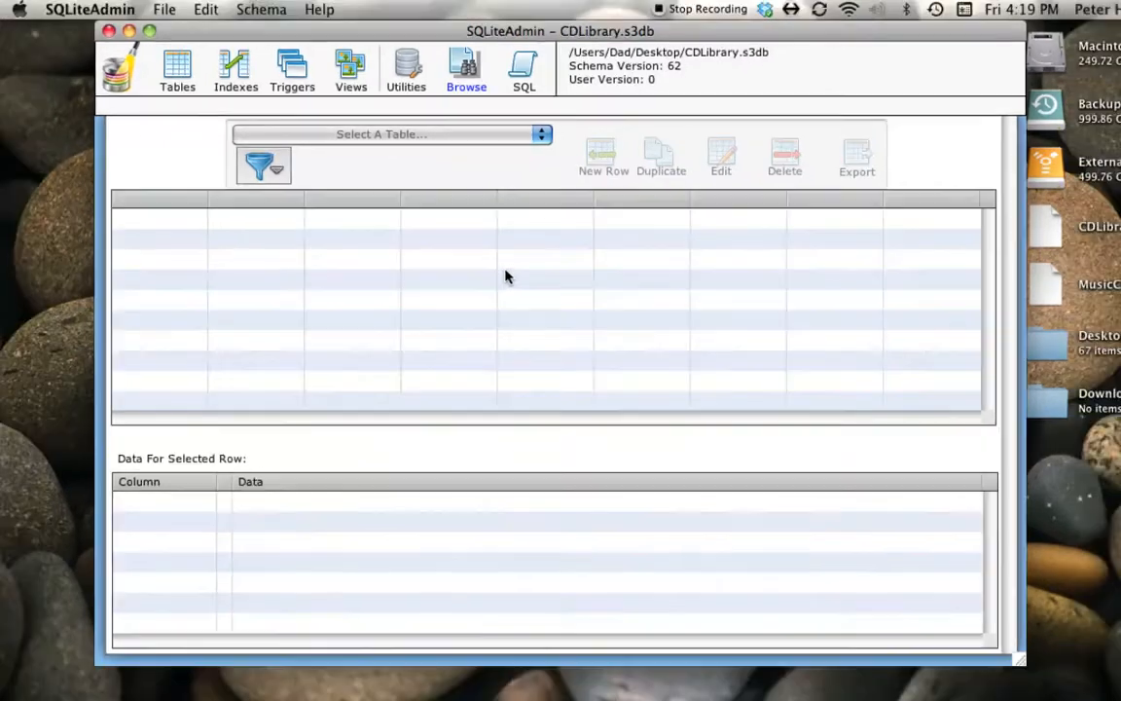
left_click_drag(396, 32, 390, 53)
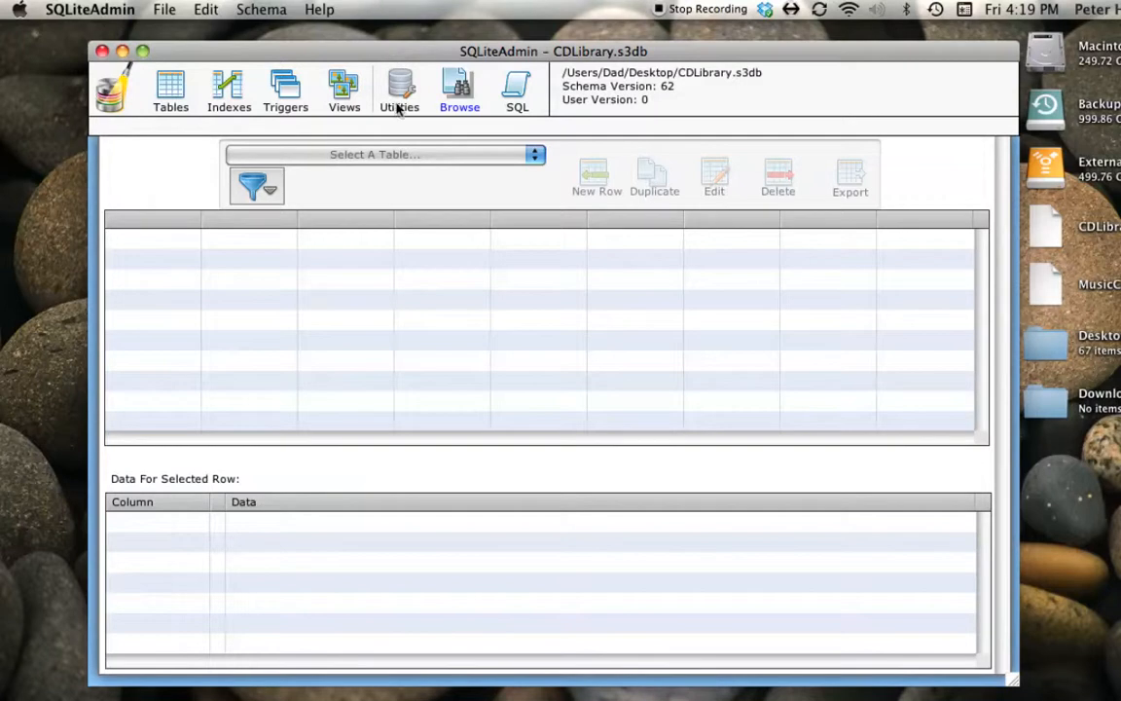
left_click(365, 156)
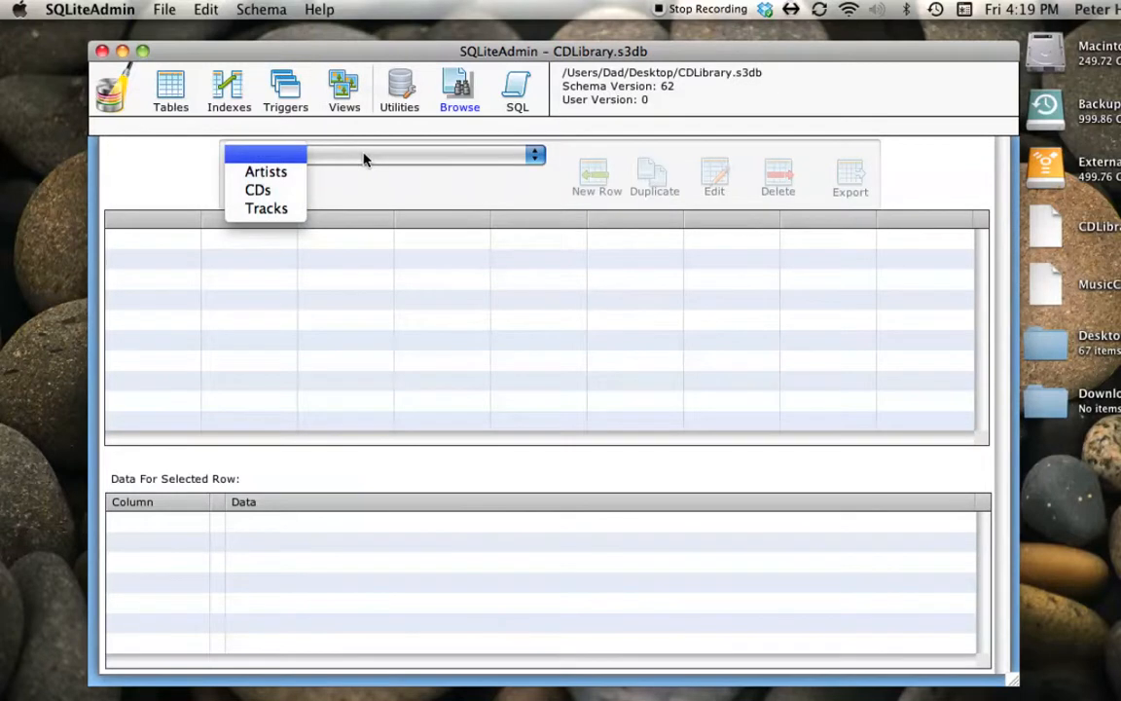
left_click(282, 173)
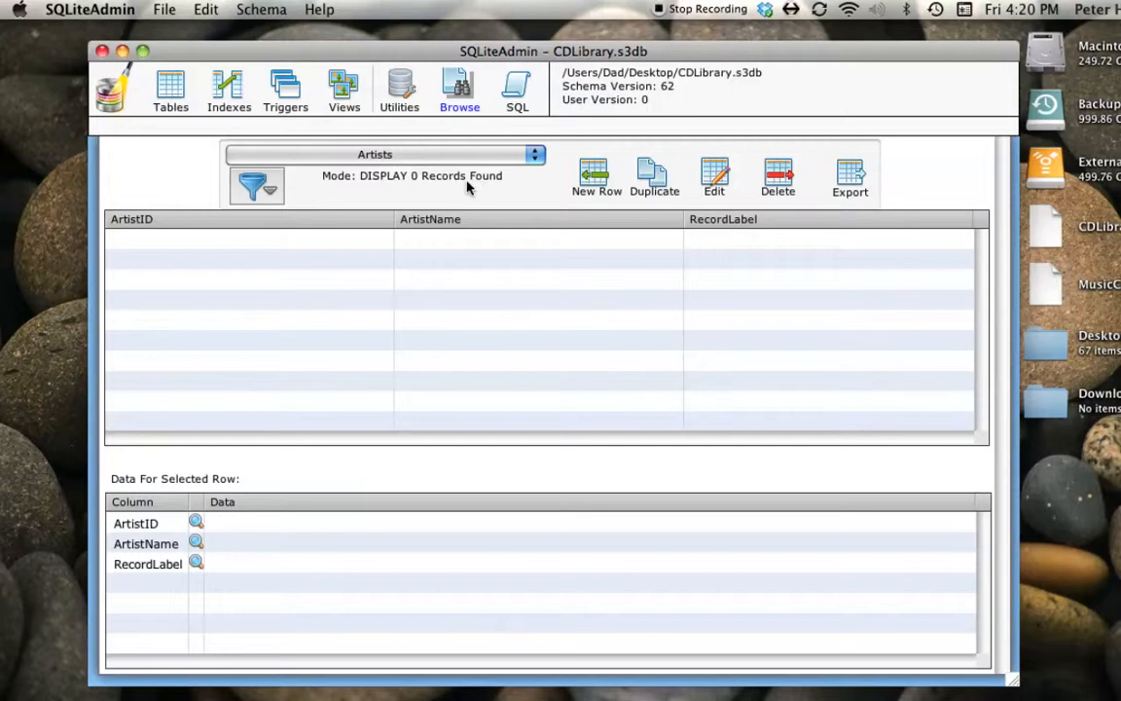
- Insert a row in the Artists table with ArtistName Jeff Beck, leaving ArtistID and RecordLabel empty
left_click(597, 177)
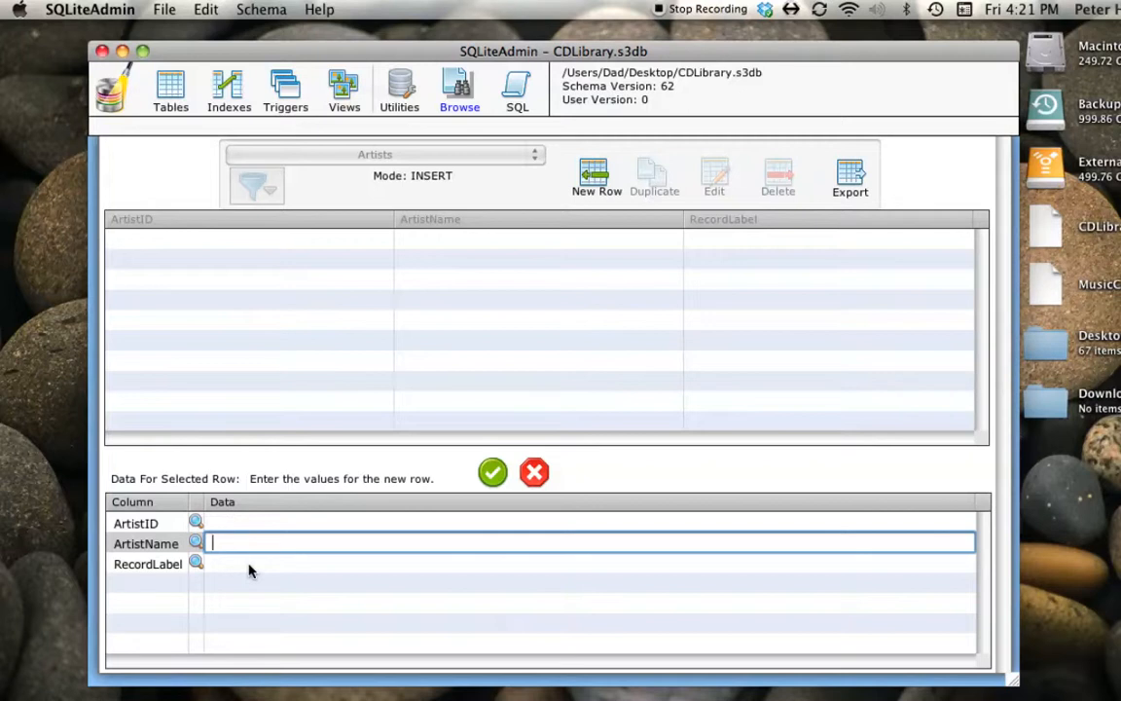
type("Jeff Beck")
key("Tab")
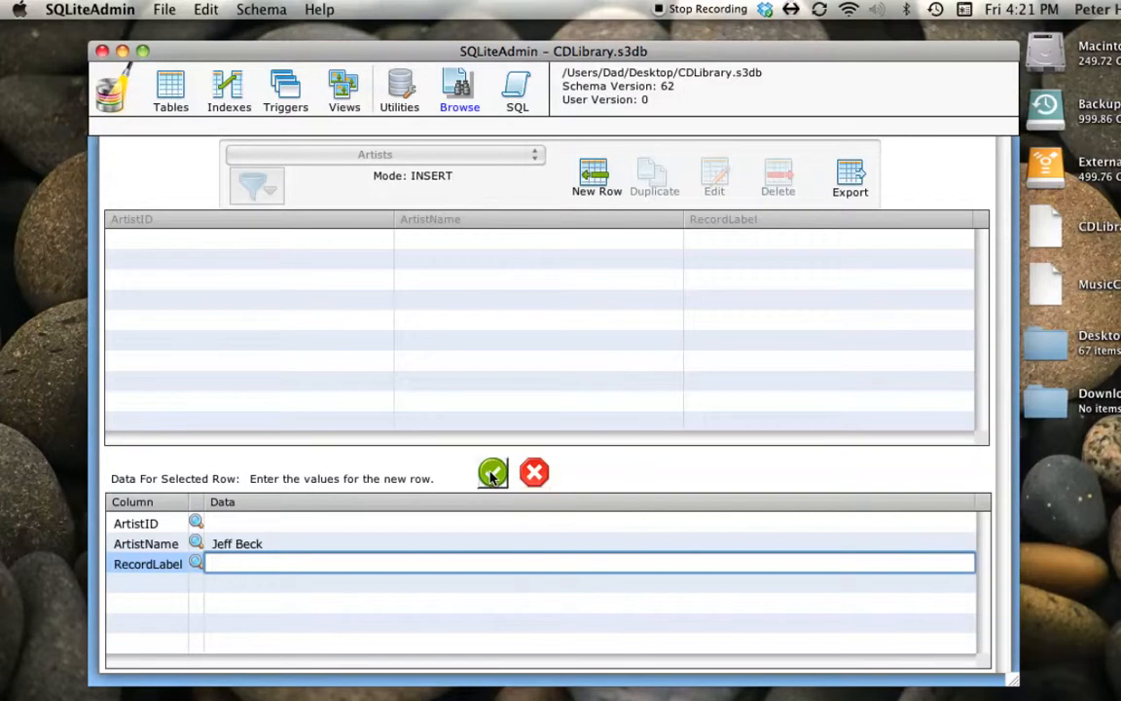
left_click(492, 474)
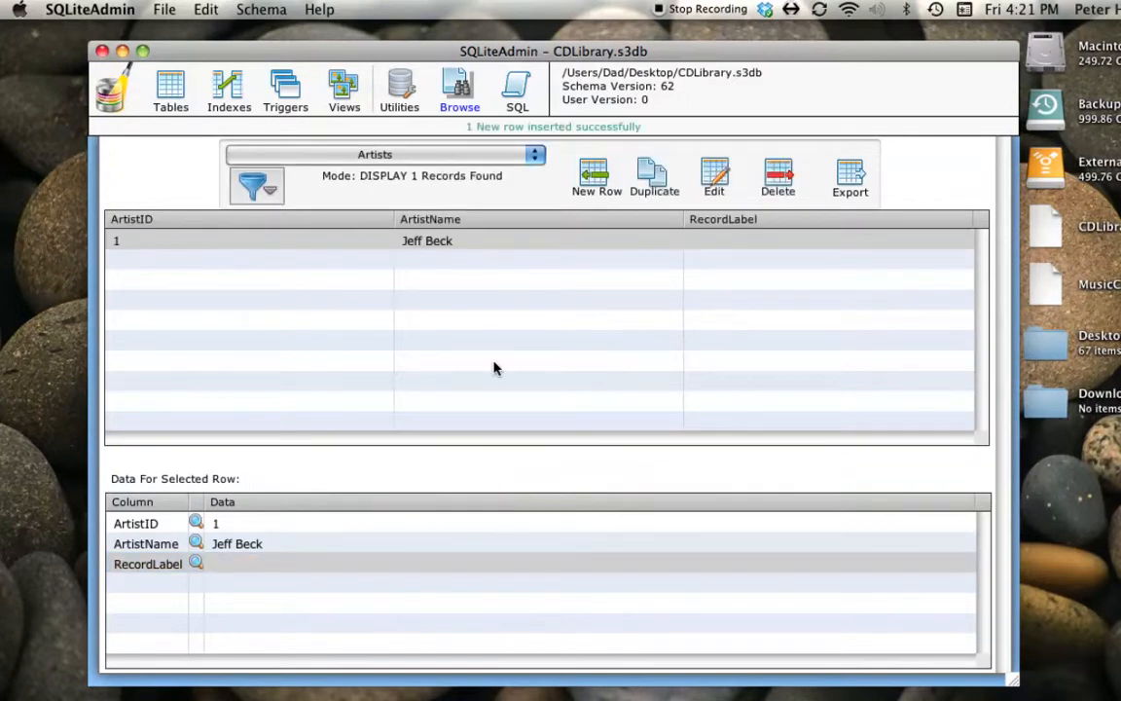
- Insert another Artists row with ArtistName Llan De Cubel, then select the Jeff Beck record
left_click(595, 177)
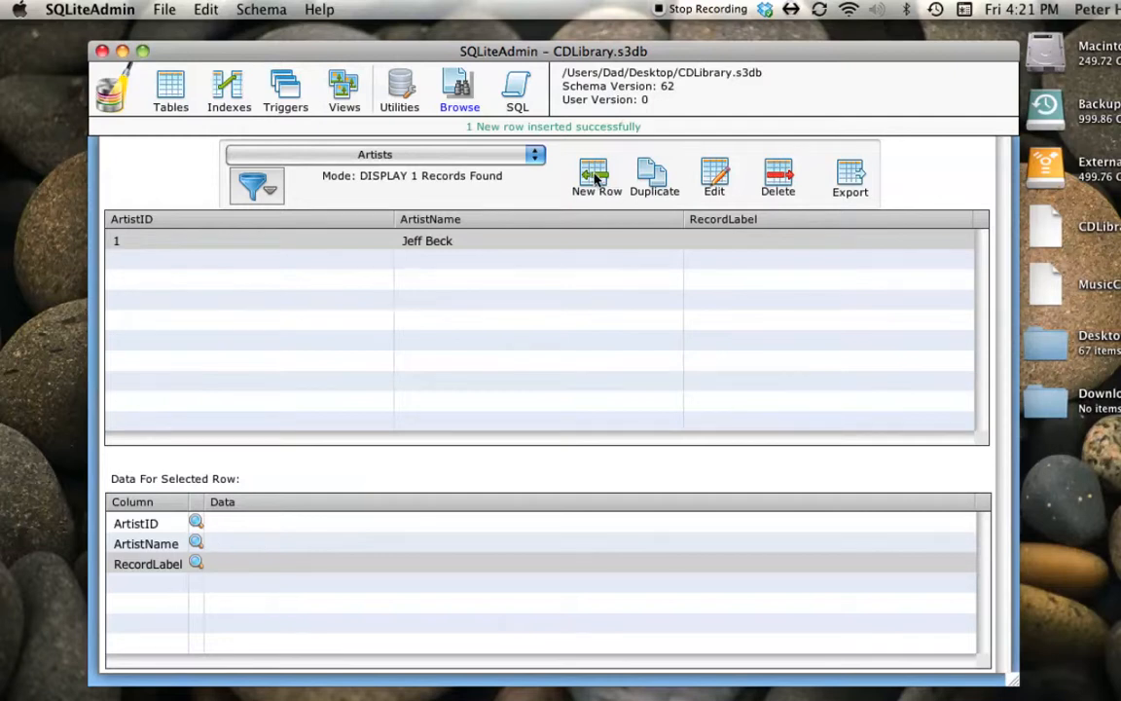
left_click(218, 543)
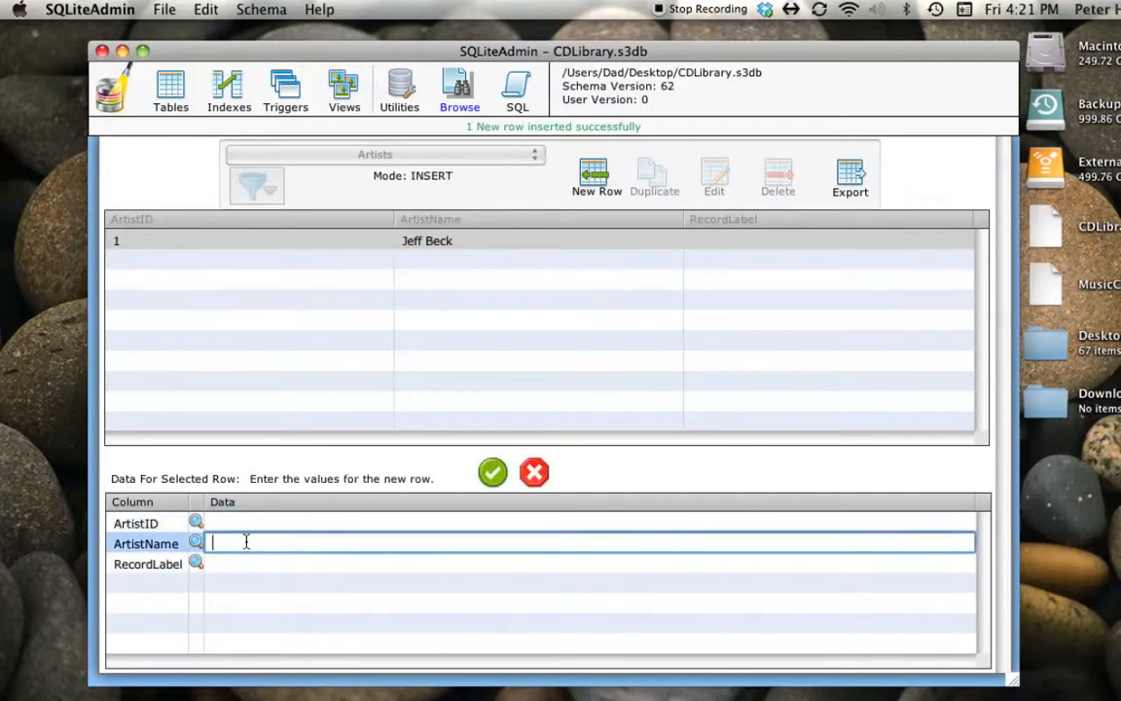
type("Llan De Cubel")
left_click(492, 474)
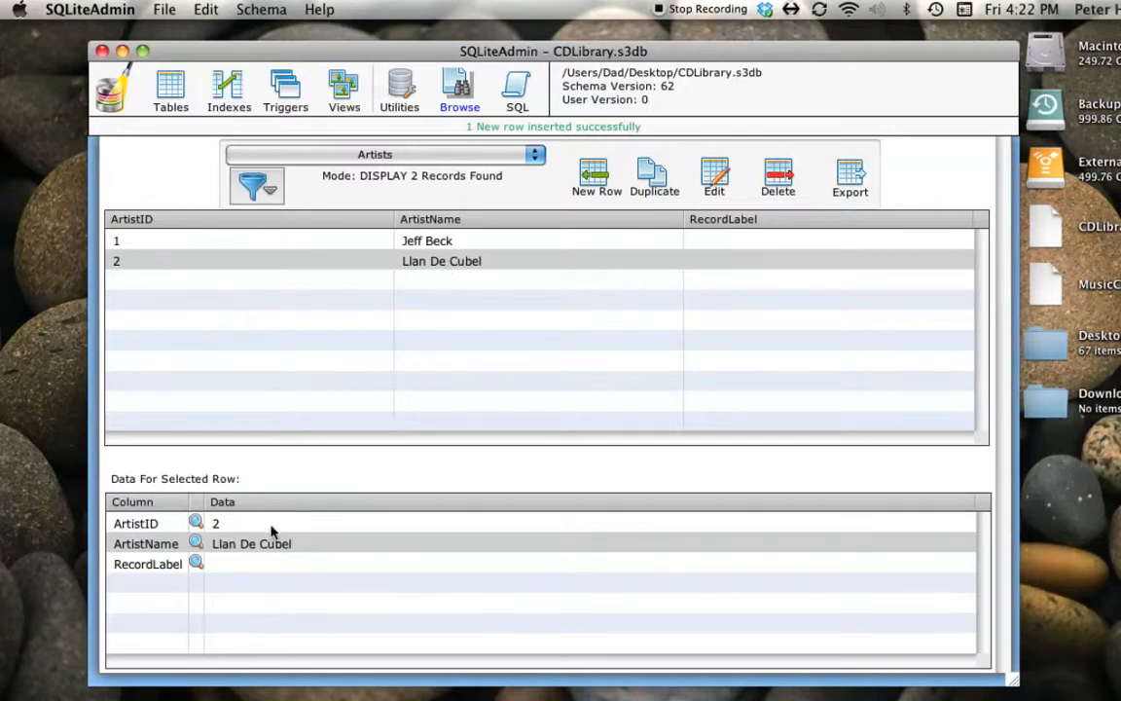
left_click(444, 246)
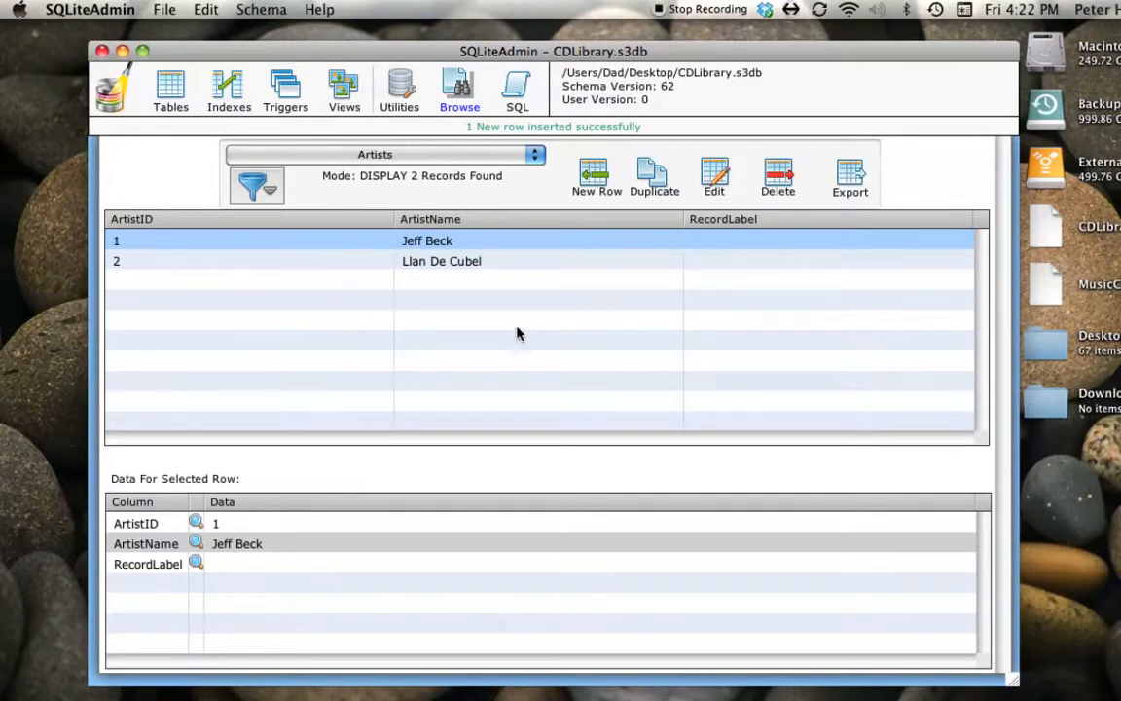
- Display the CDs table and start a new row with ArtistID 1
left_click(376, 156)
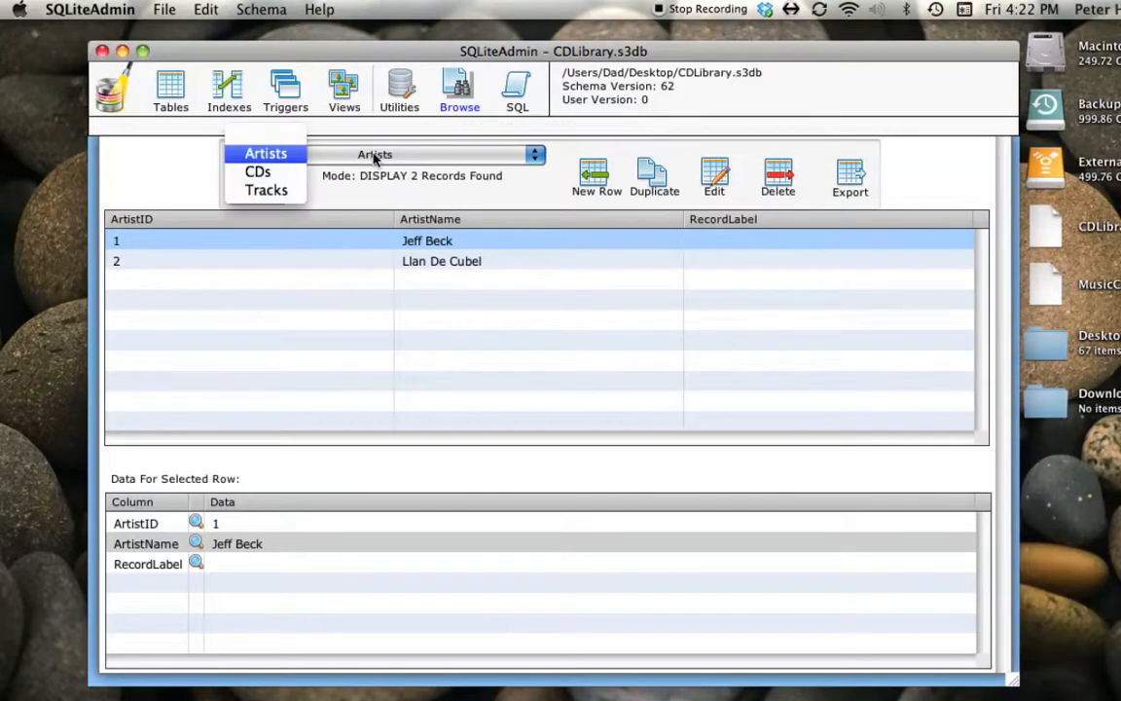
left_click(255, 173)
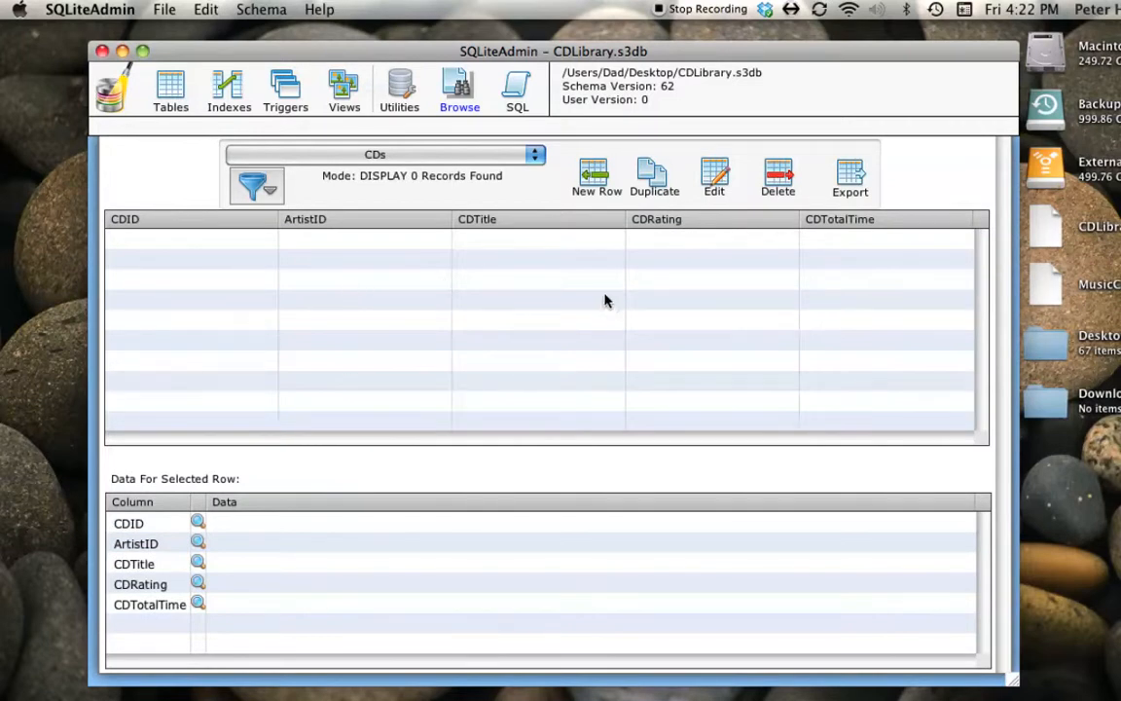
left_click(597, 180)
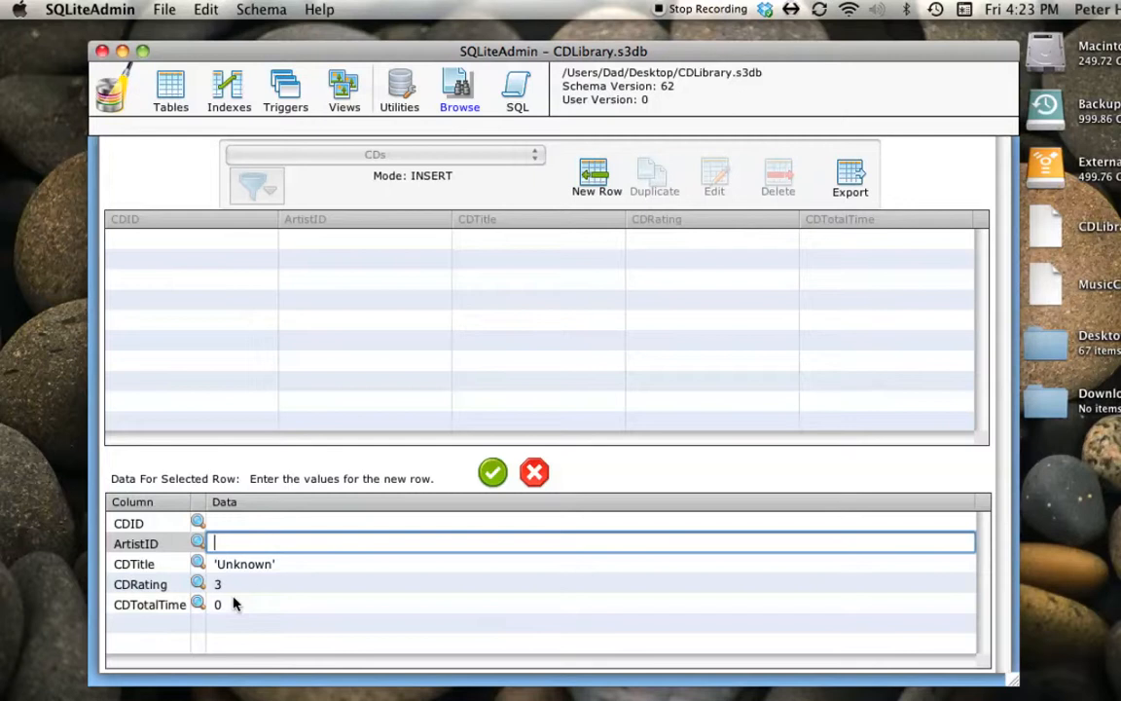
type("1")
- Replace the default CDTitle of the new row with Appearing This Week
left_click(281, 565)
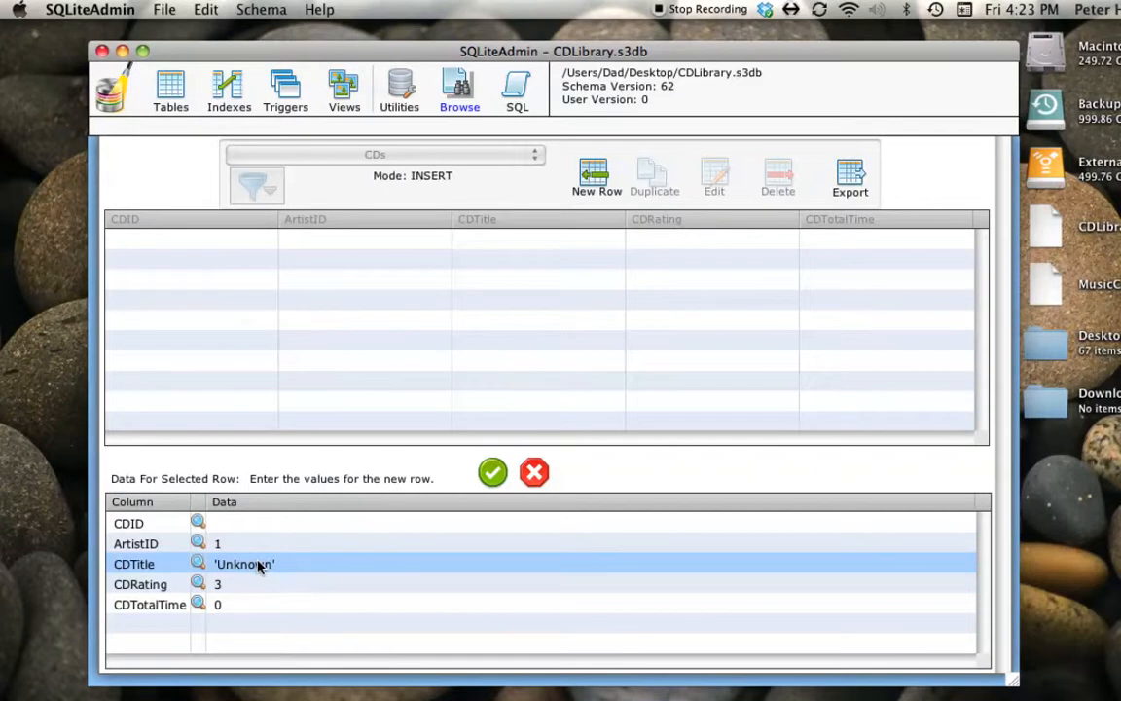
left_click(259, 566)
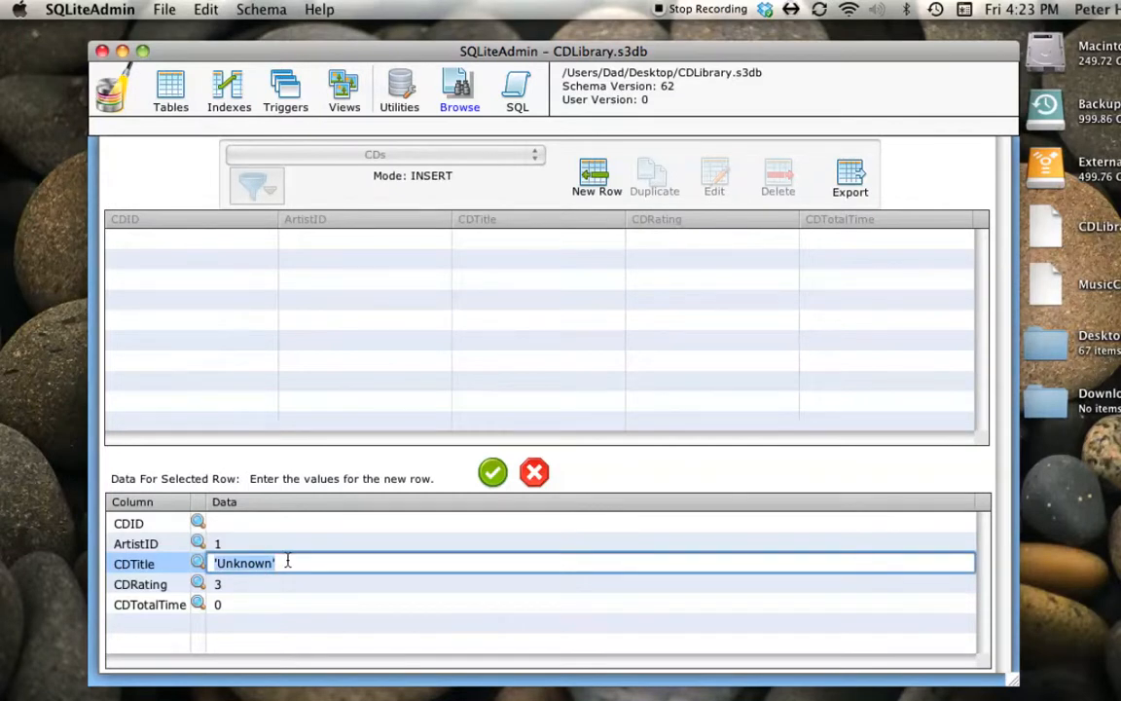
type("Appe")
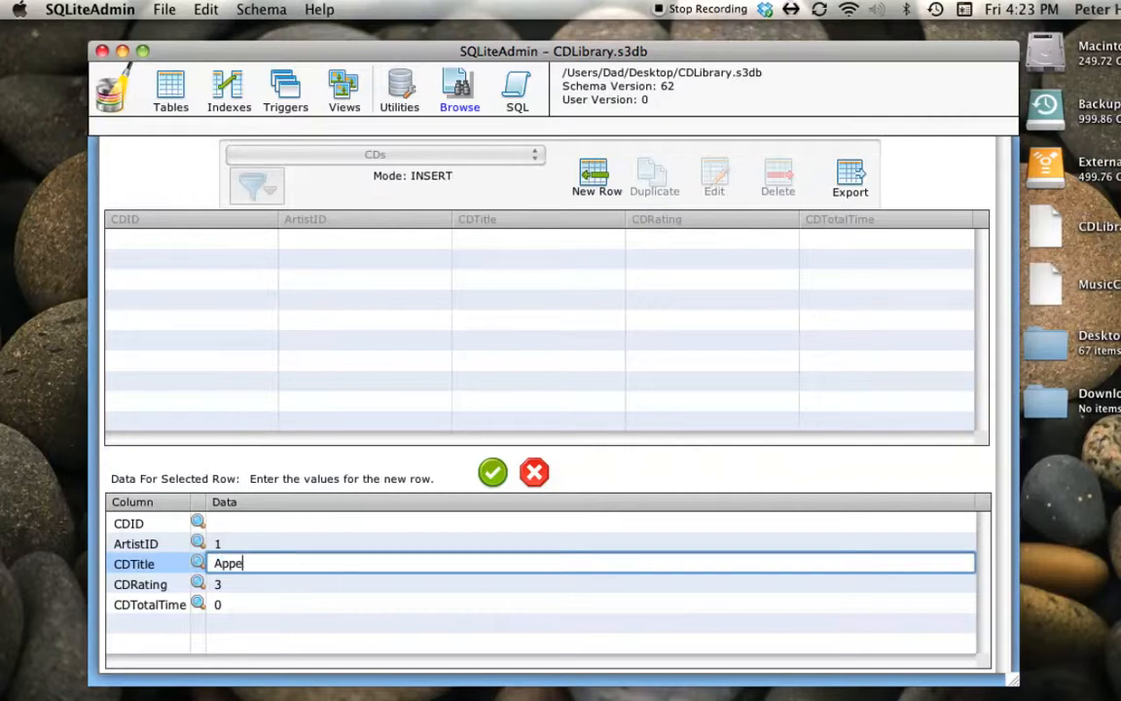
type("aring This Week")
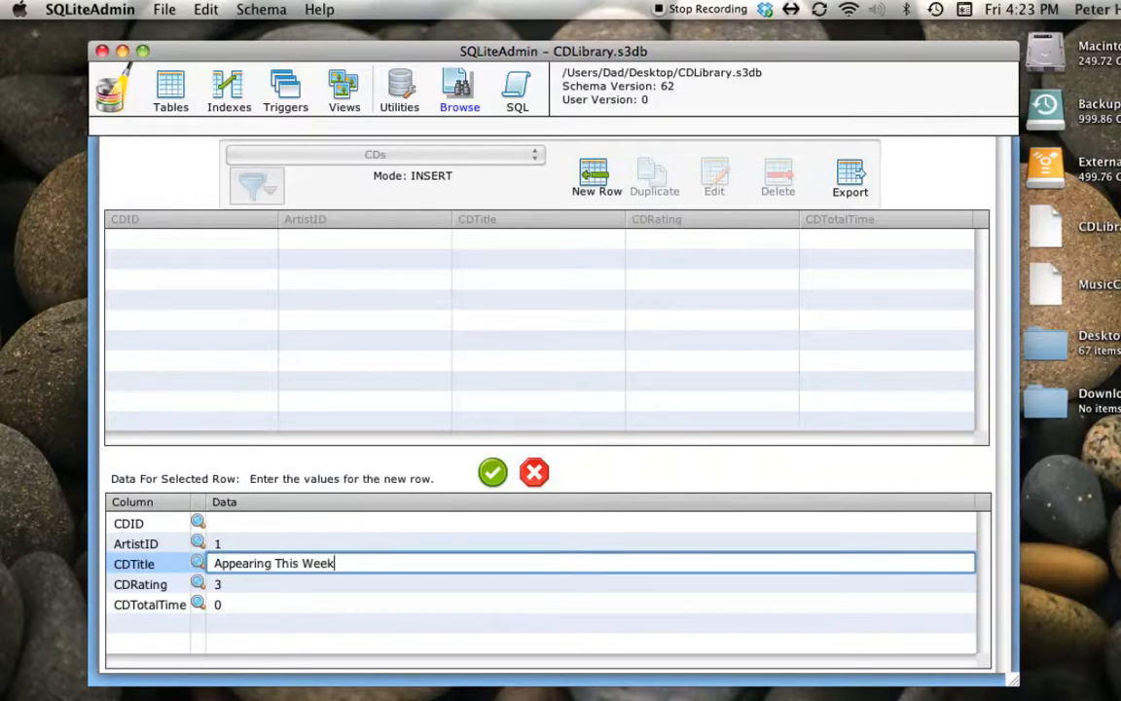
- Set the CDRating of Appearing This Week to 4 and save the row
left_click(275, 587)
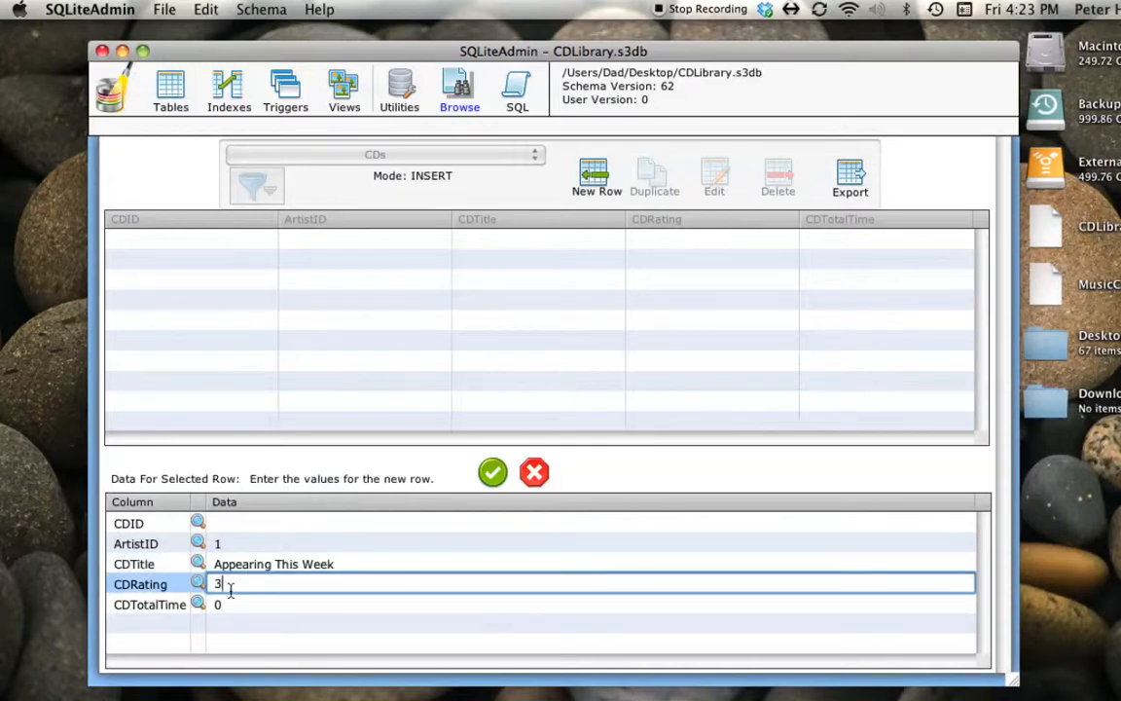
left_click_drag(226, 585, 208, 586)
type("4")
left_click(492, 474)
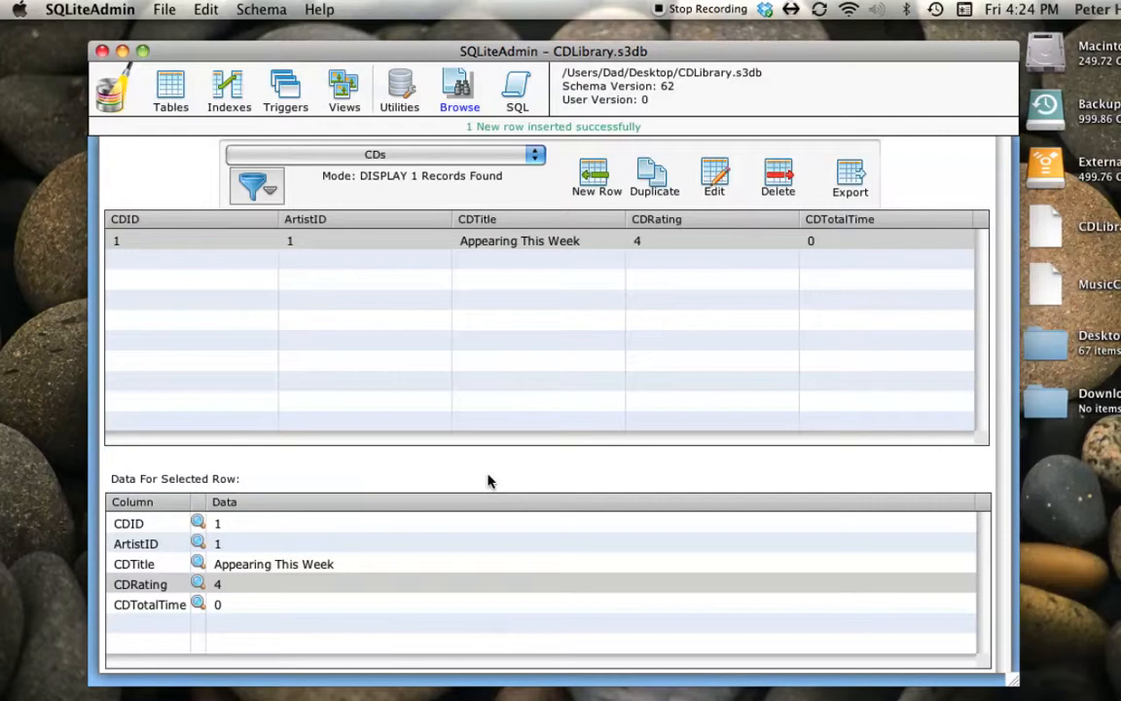
- Start a second row in the CDs table with ArtistID 2
left_click(594, 176)
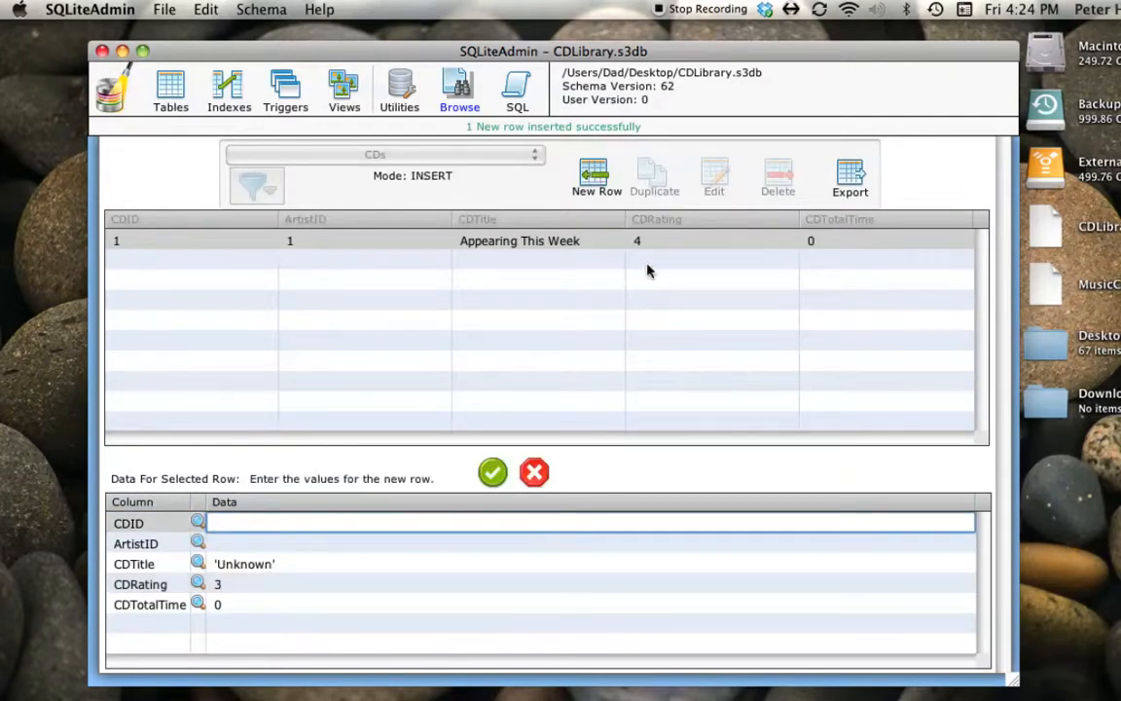
left_click(223, 547)
left_click(220, 545)
type("2")
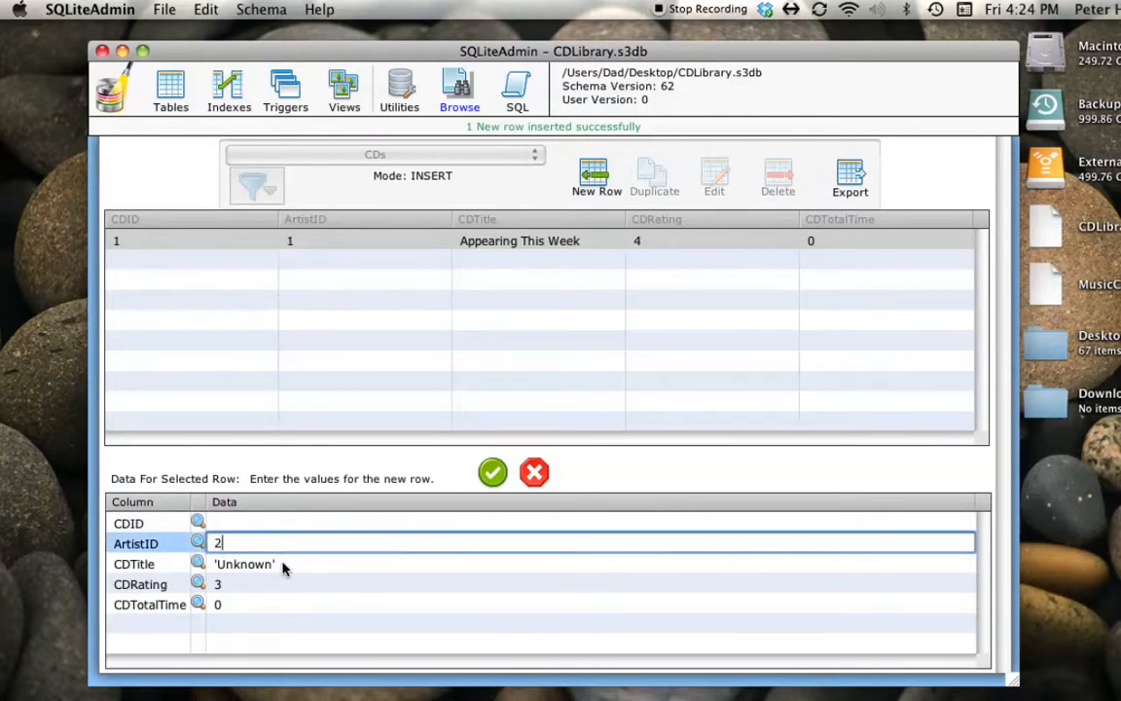
- Replace the default CDTitle of the second CD row with L'Otru Llau De La Mar
left_click(284, 566)
left_click(231, 564)
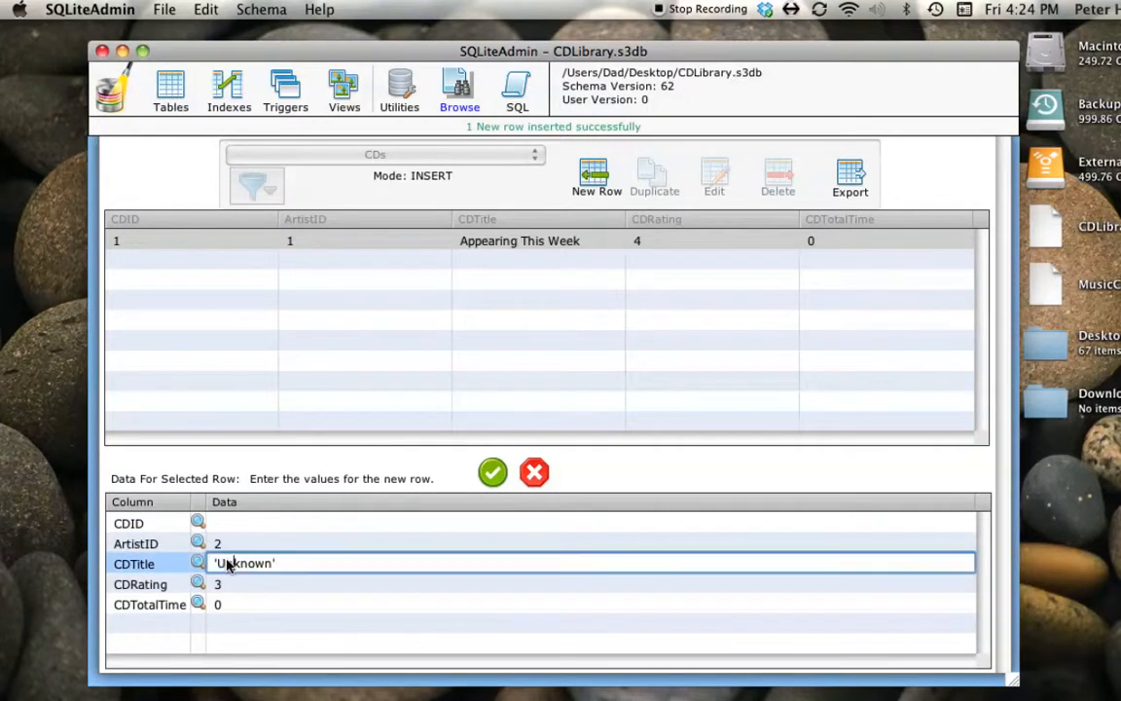
left_click_drag(281, 565, 207, 565)
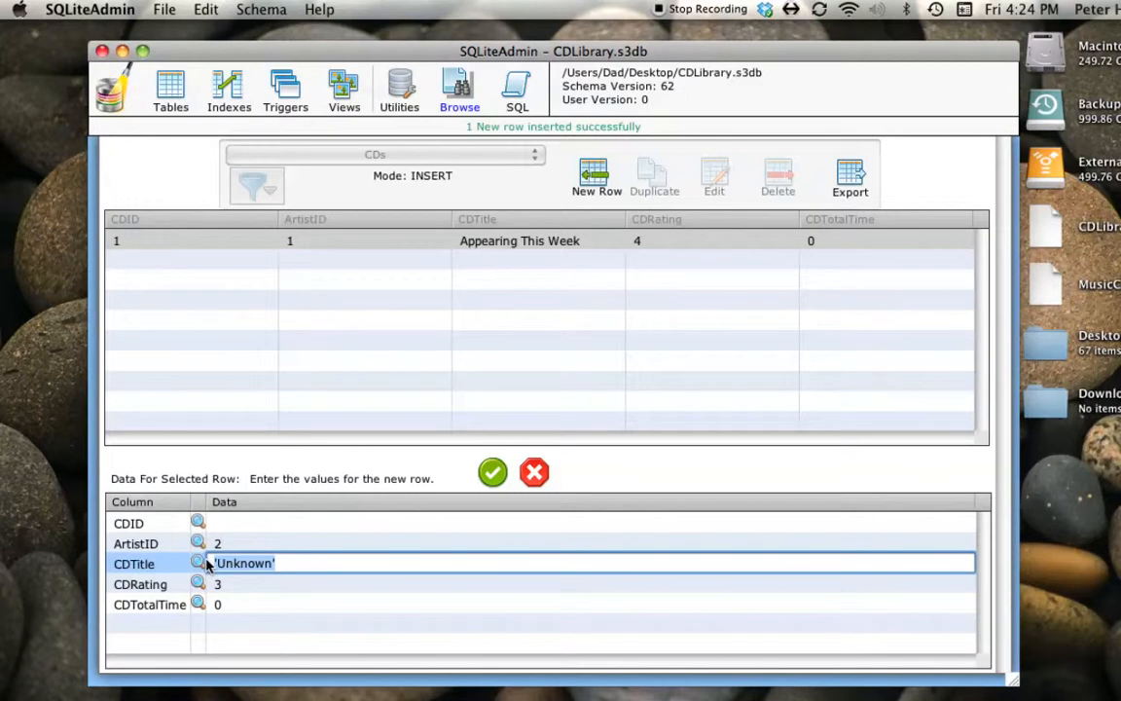
type("L'")
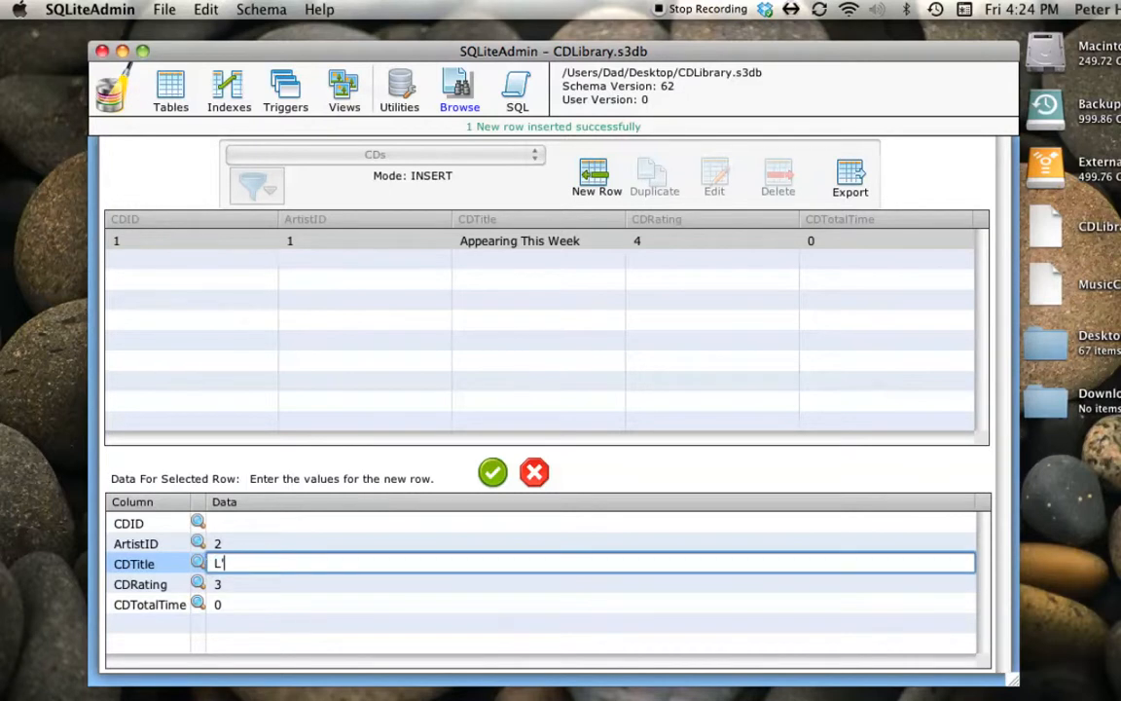
type("Otru Llau De La Mar")
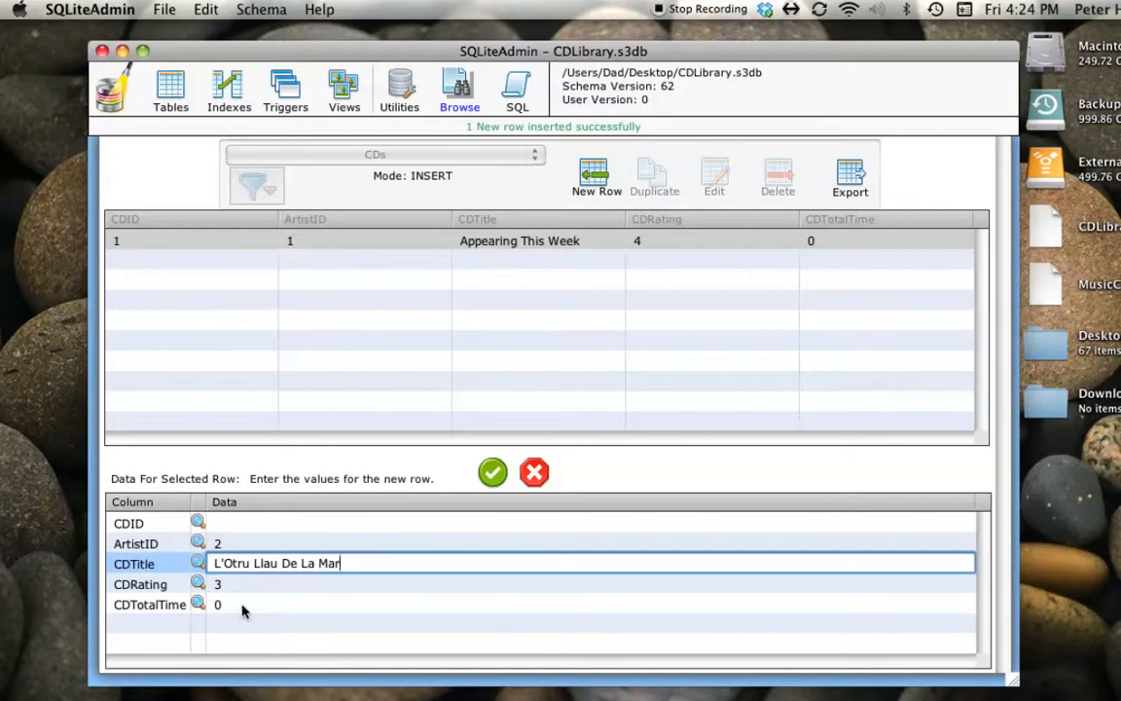
- Set the CDRating of L'Otru Llau De La Mar to 4 and save the row
left_click(219, 586)
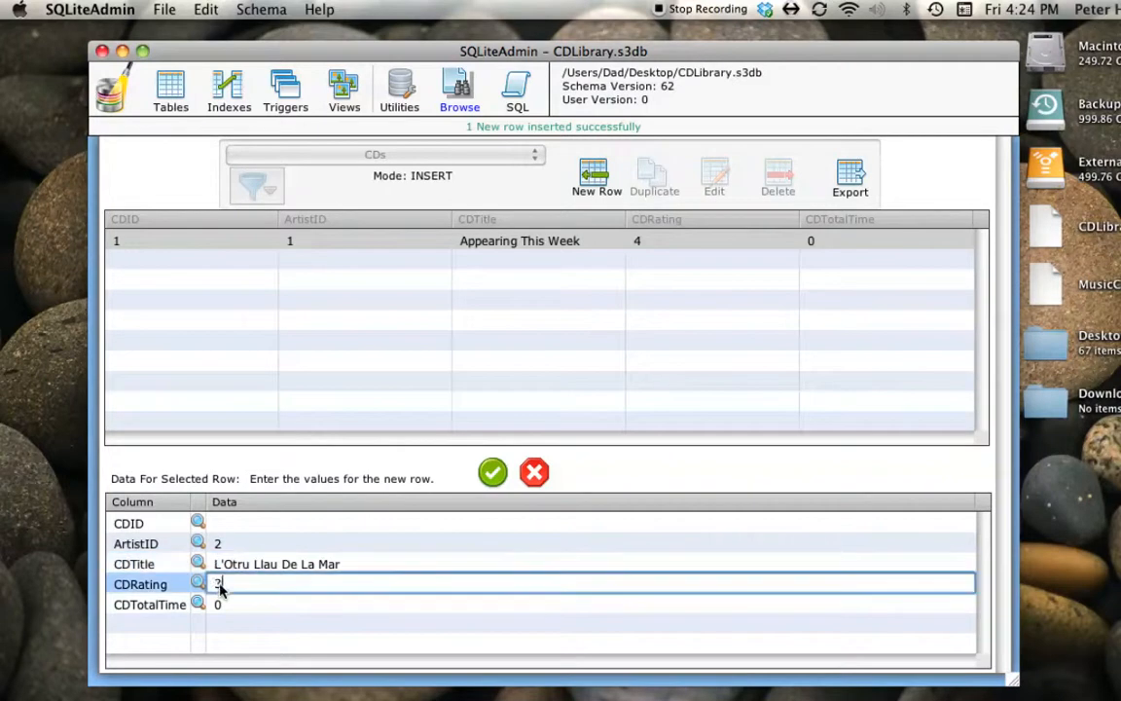
key("BackSpace")
type("4")
left_click(493, 473)
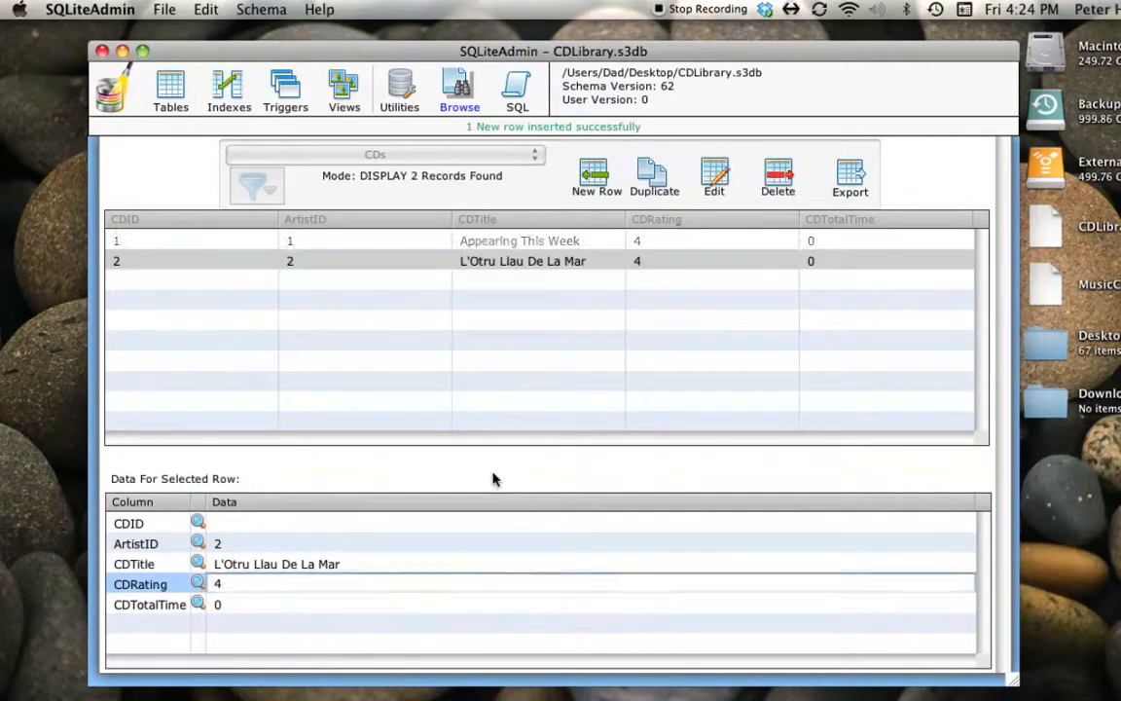
- Start a third row in the CDs table with ArtistID 2
left_click(595, 176)
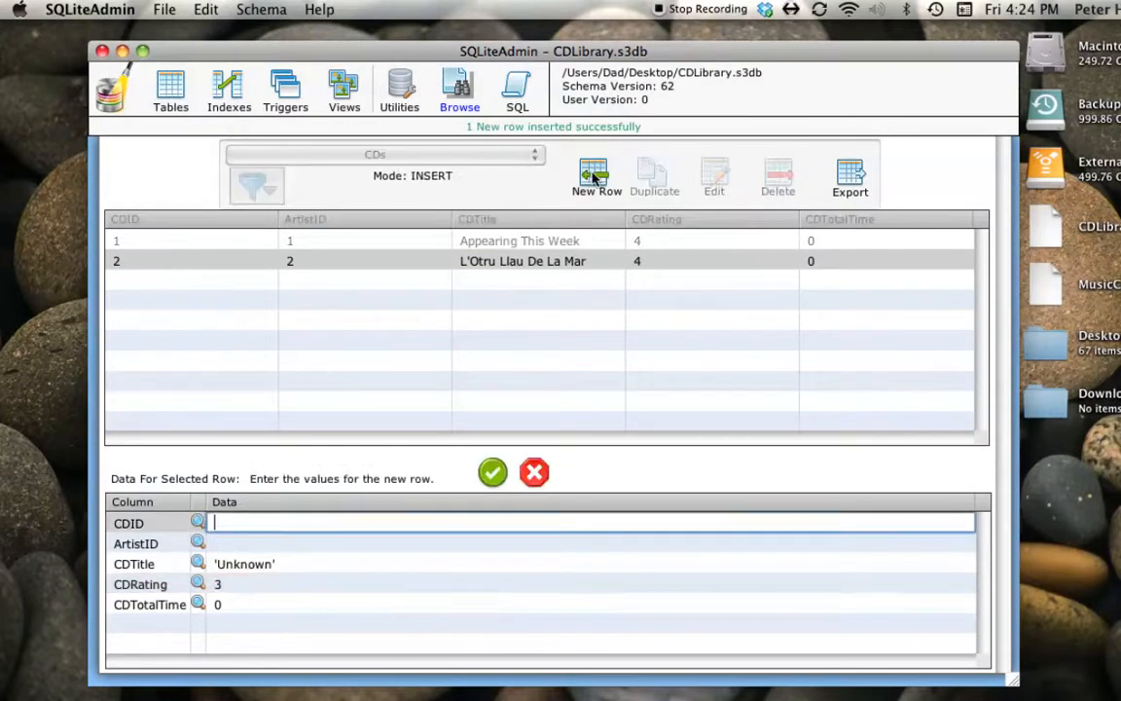
left_click(219, 545)
type("2")
- Replace the default CDTitle of the third CD row with Llan De Cubel IV
left_click(281, 567)
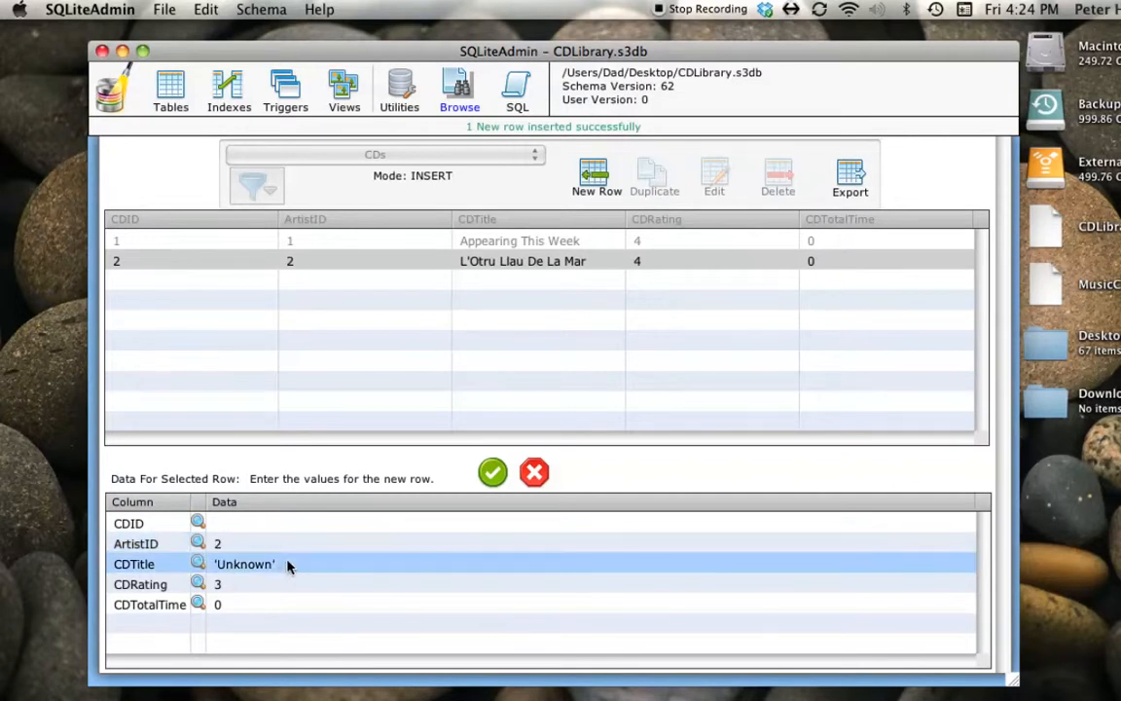
left_click(258, 568)
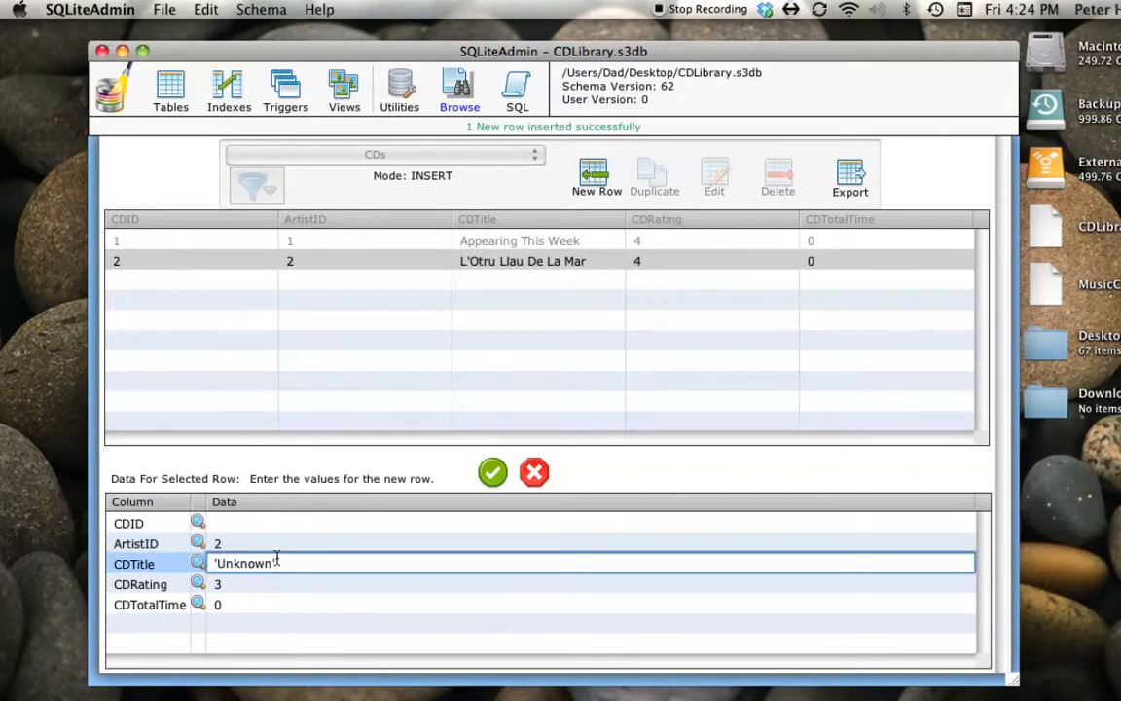
left_click_drag(280, 563, 201, 564)
type("Llan De Cubel IV")
- Set the CDRating of Llan De Cubel IV to 5 and save the row
left_click(220, 586)
left_click(222, 586)
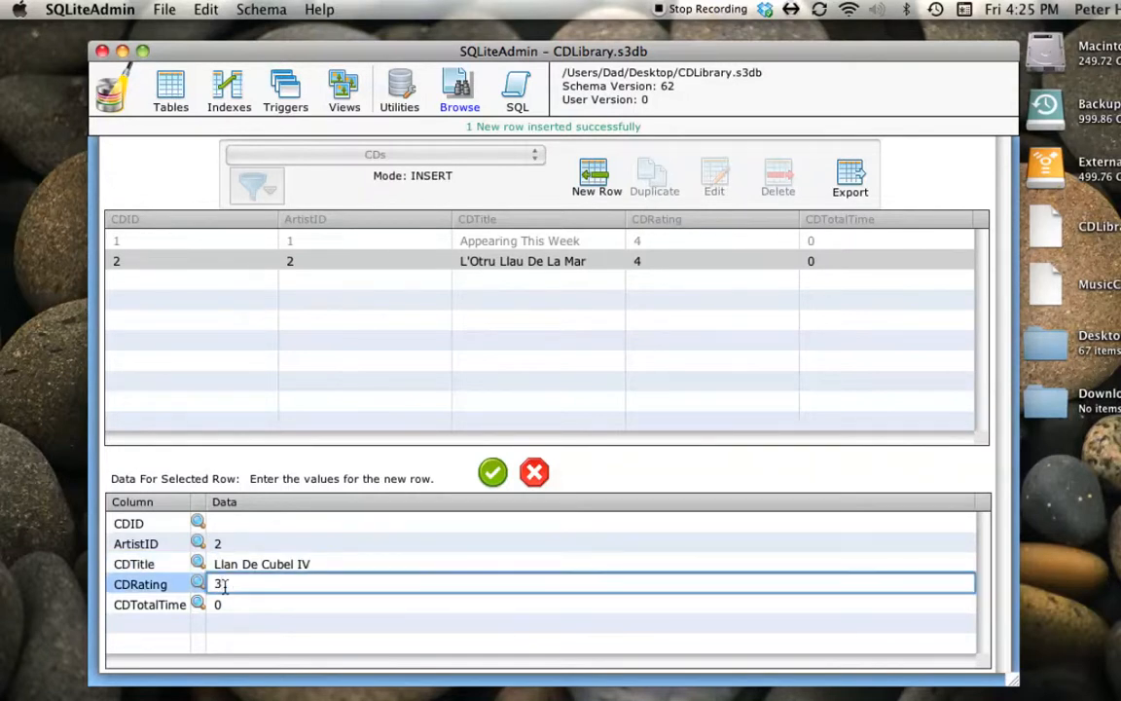
left_click_drag(226, 585, 199, 587)
type("5")
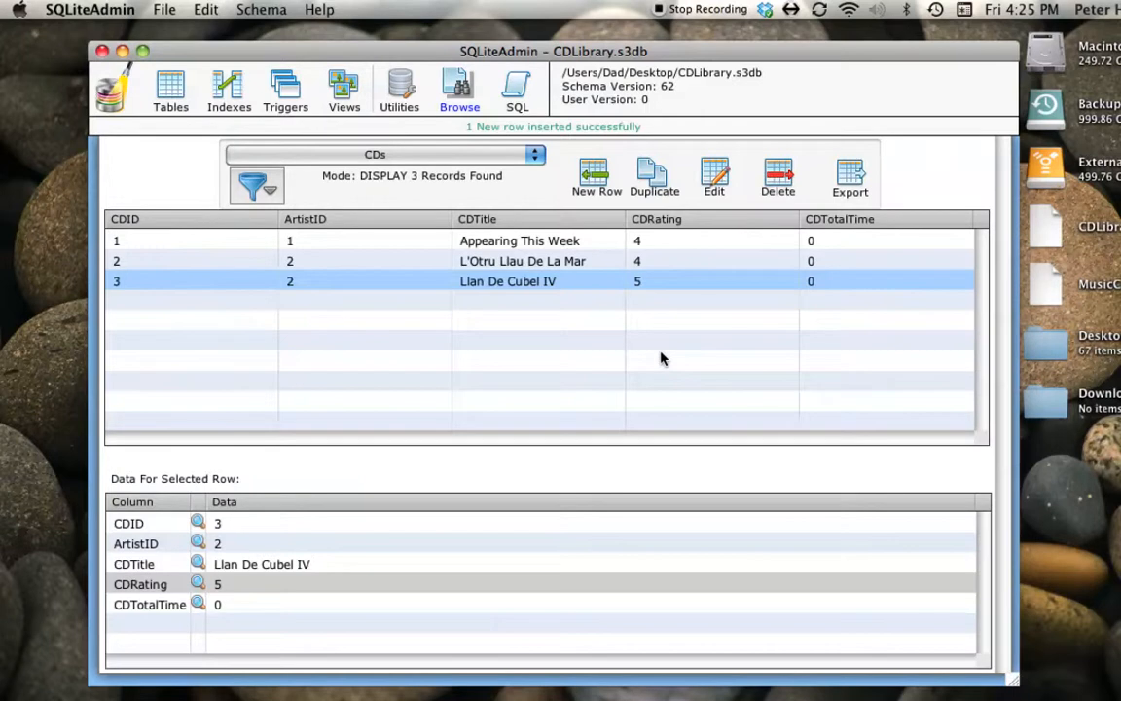
left_click(714, 175)
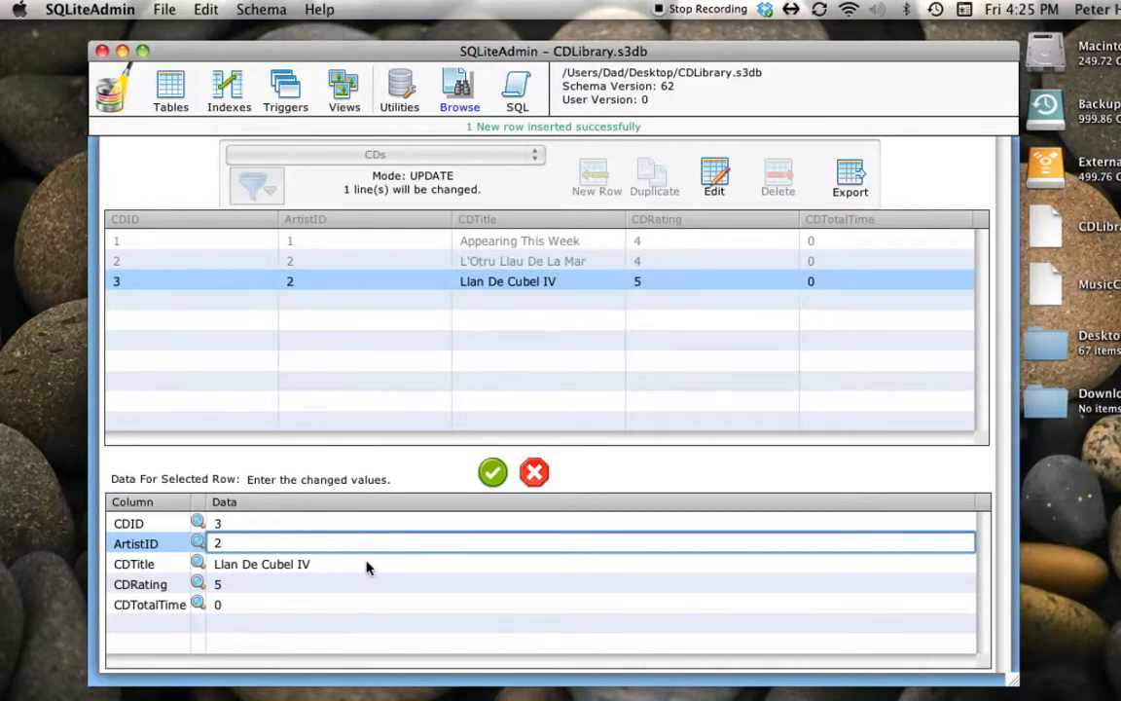
left_click(494, 473)
left_click(534, 474)
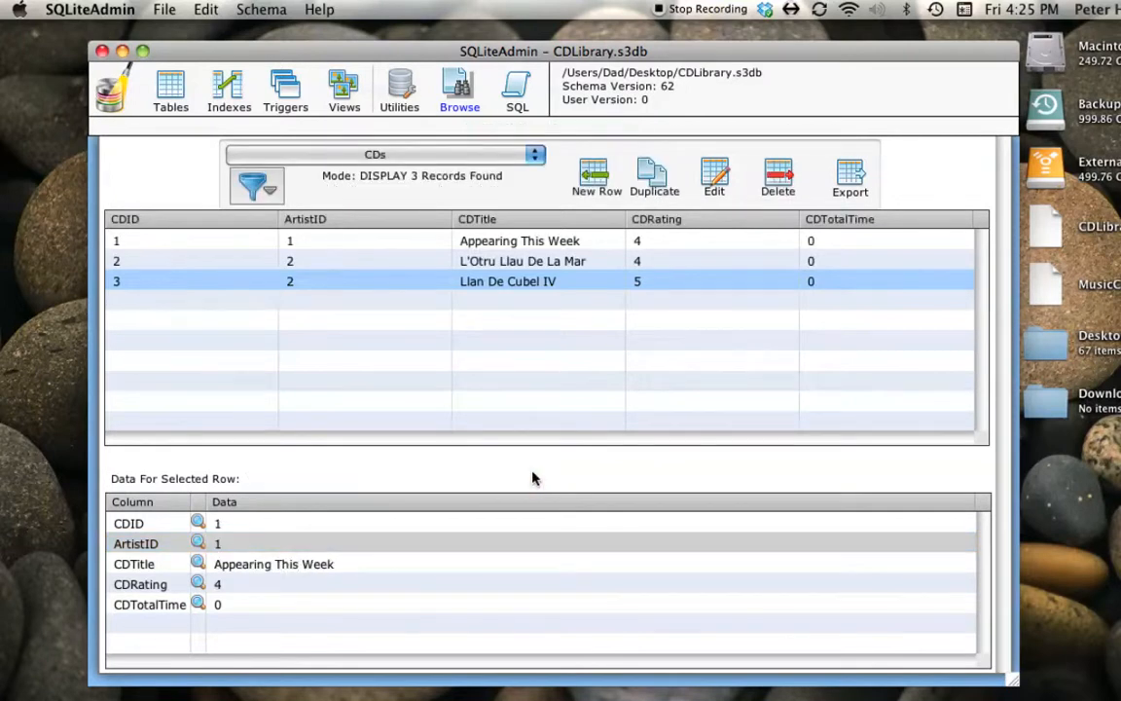
- Start a first row in the Tracks table with CDID 1 and TrackNumber 1
left_click(374, 156)
left_click(259, 171)
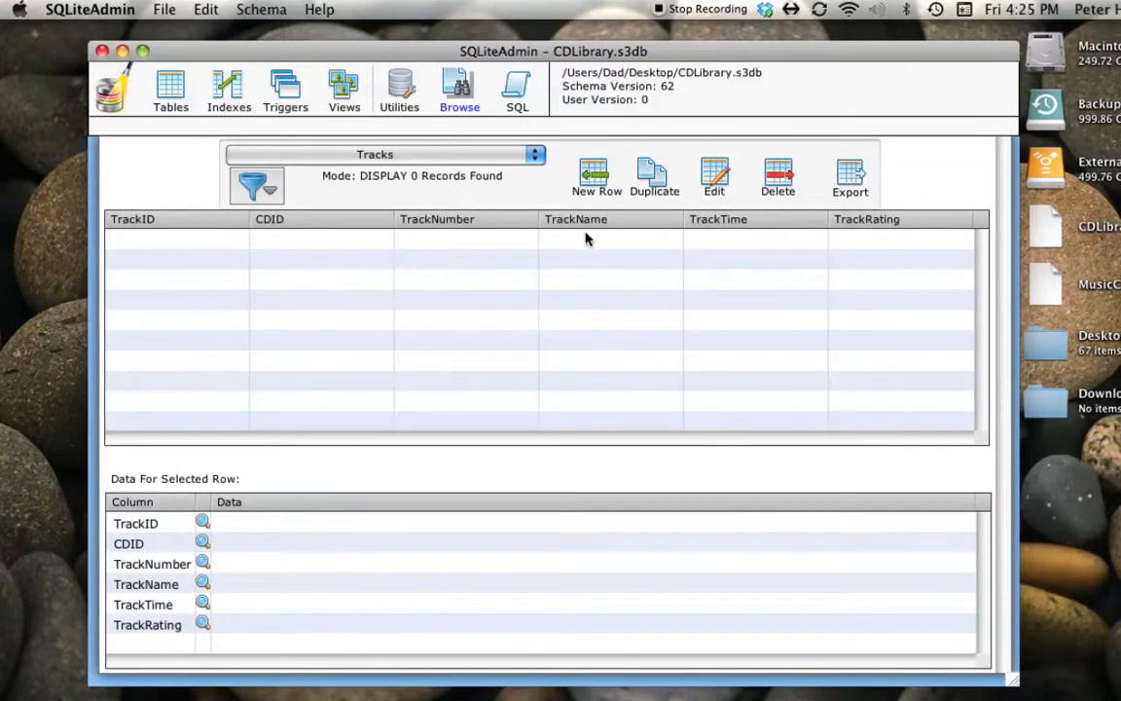
left_click(598, 175)
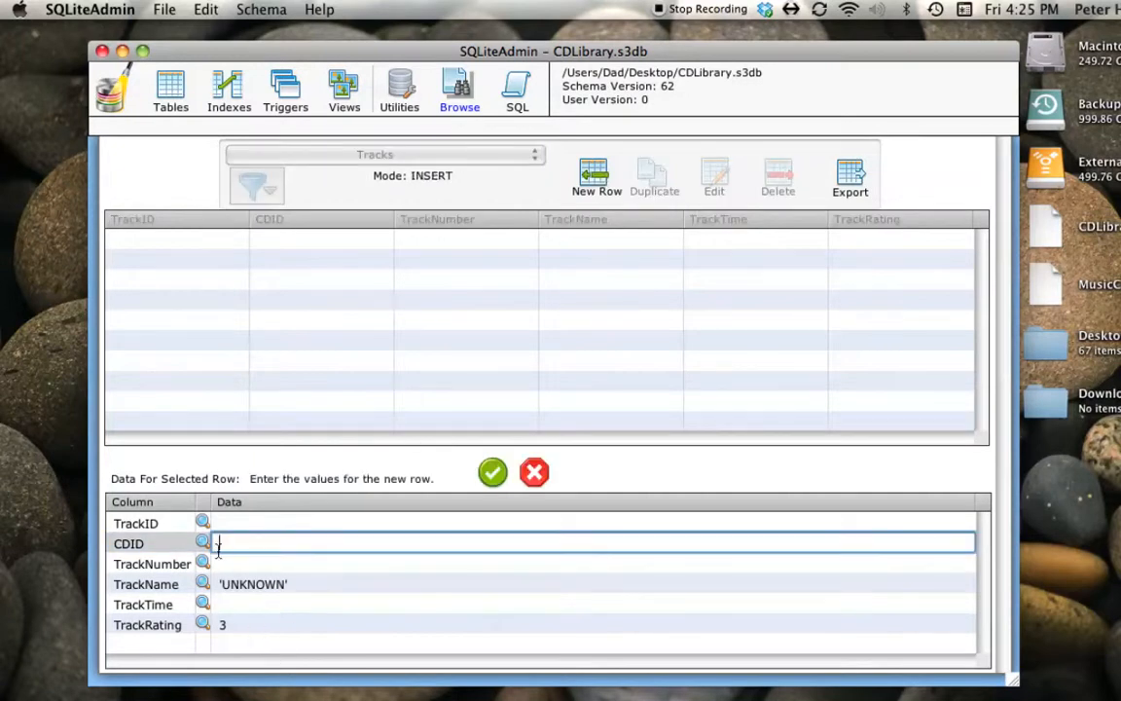
type("1")
left_click(225, 564)
left_click(225, 563)
type("1")
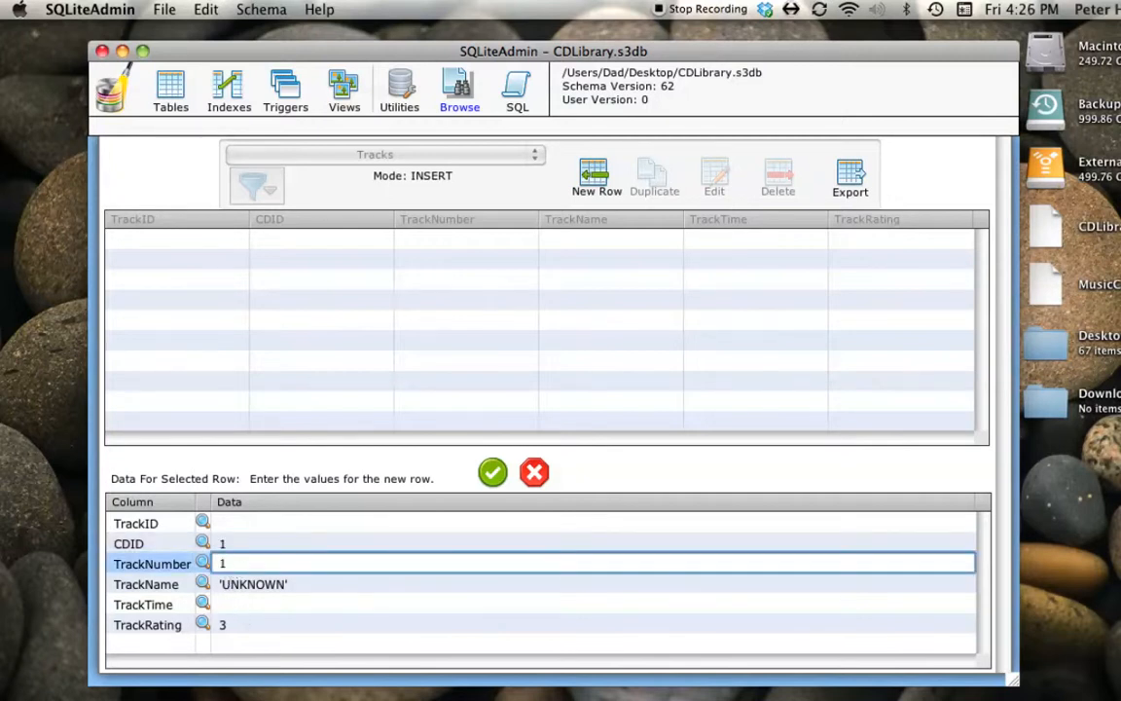
- Replace the default TrackName of the first track row with Beck's Bolero
left_click(281, 584)
left_click_drag(298, 584, 216, 594)
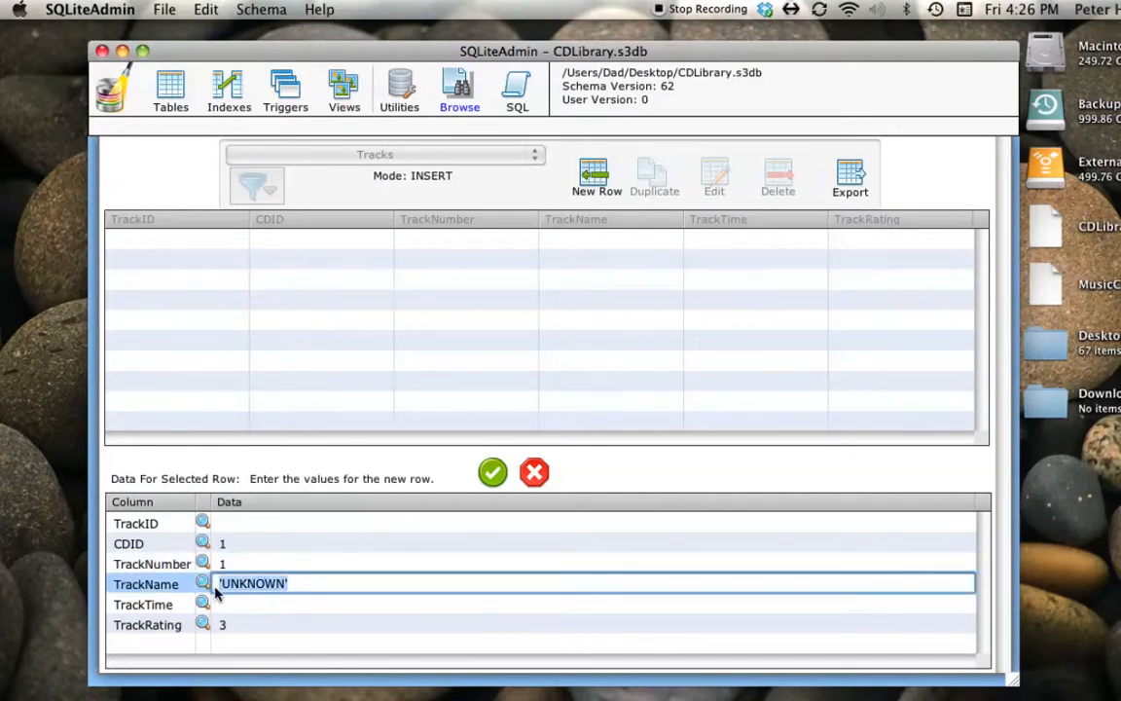
type("Beck's Bolero")
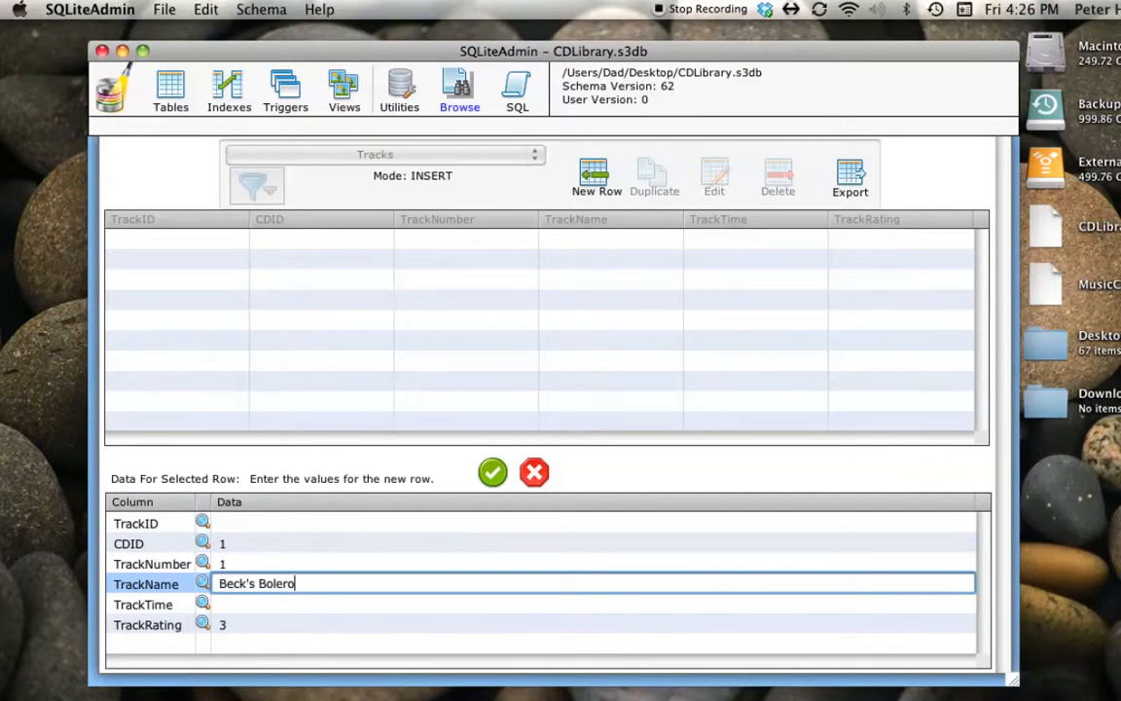
- Set the TrackTime of Beck's Bolero to 210 and insert the row with its default TrackRating
left_click(224, 608)
left_click(225, 607)
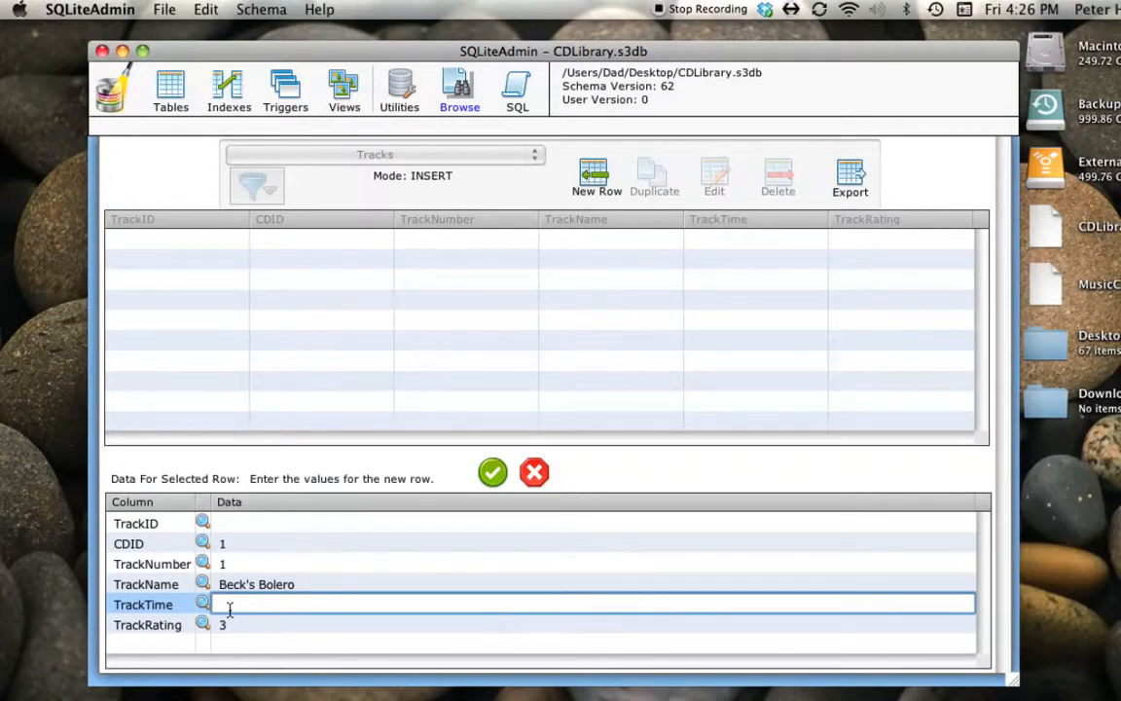
type("210")
key("Tab")
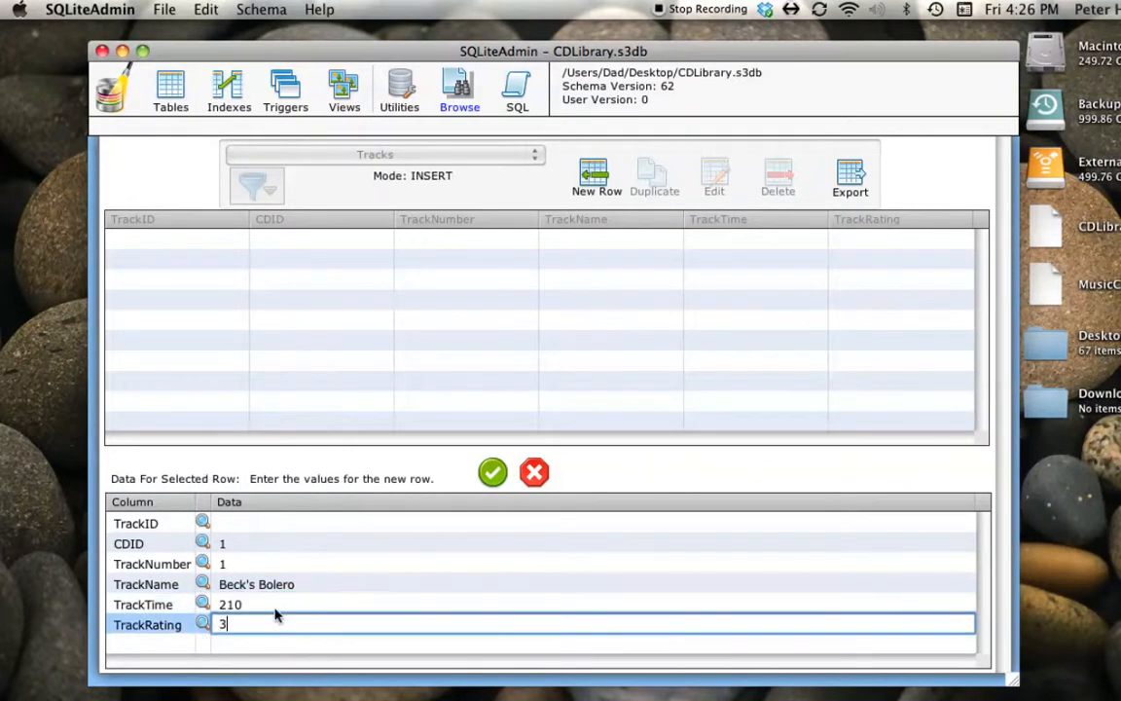
left_click(493, 475)
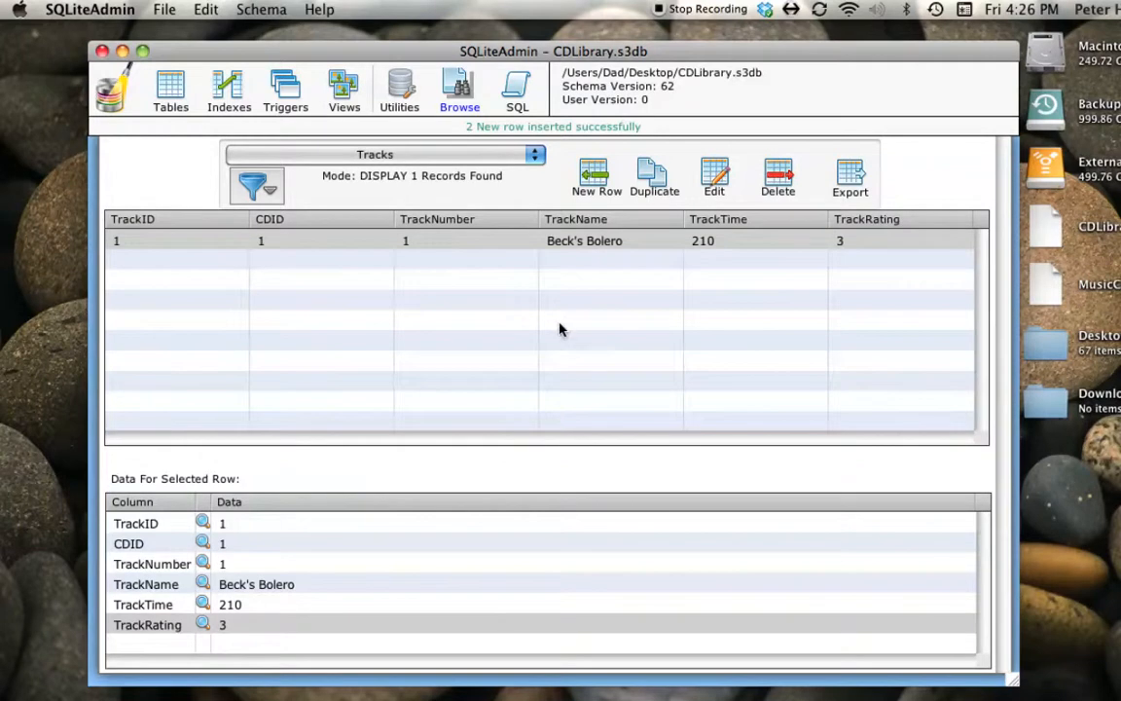
- Check the CDTotalTime values in the CDs table and examine the definition of the Tracks_Insert trigger
left_click(374, 156)
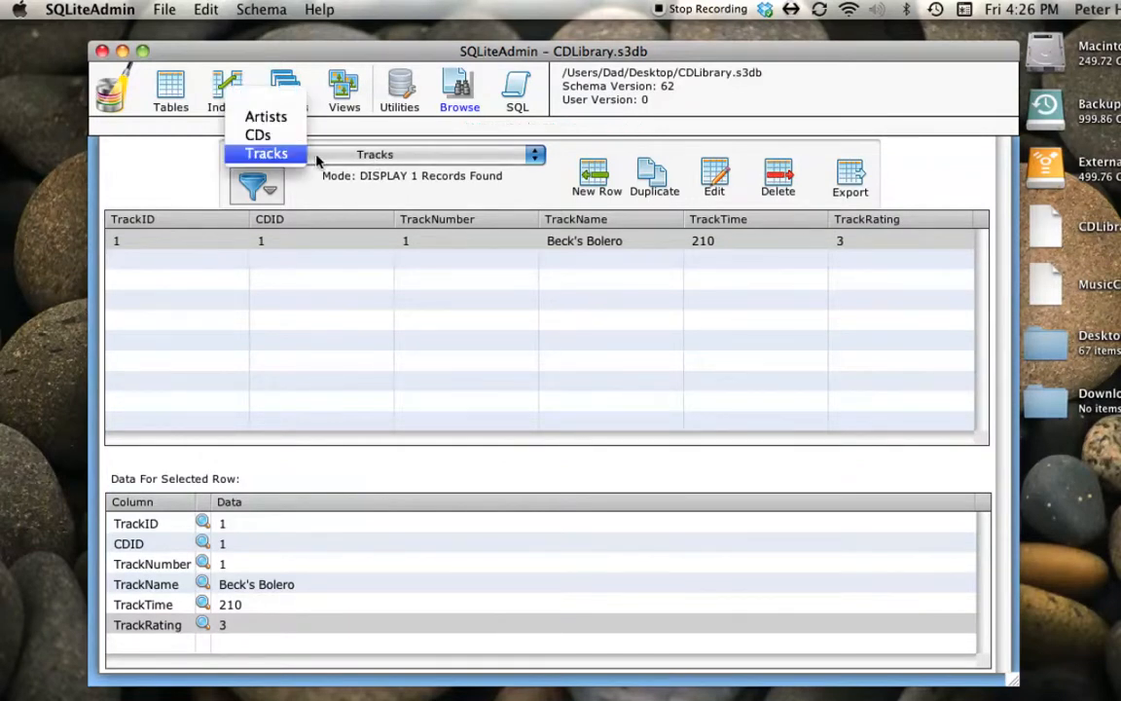
left_click(270, 142)
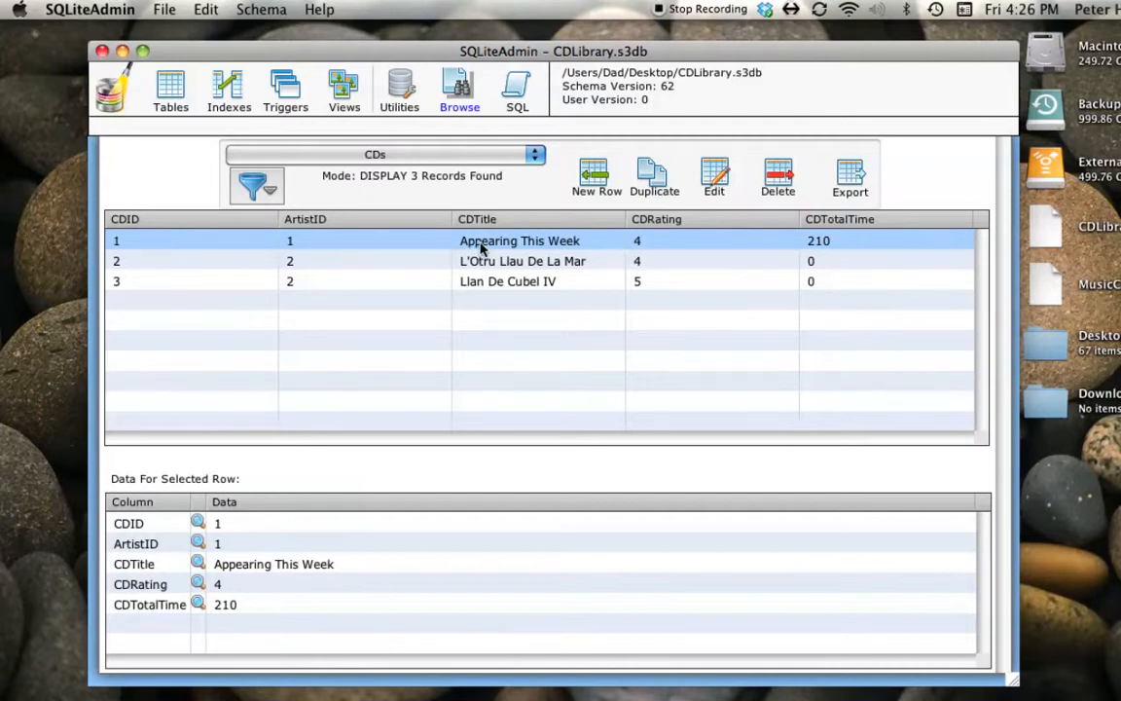
left_click(286, 94)
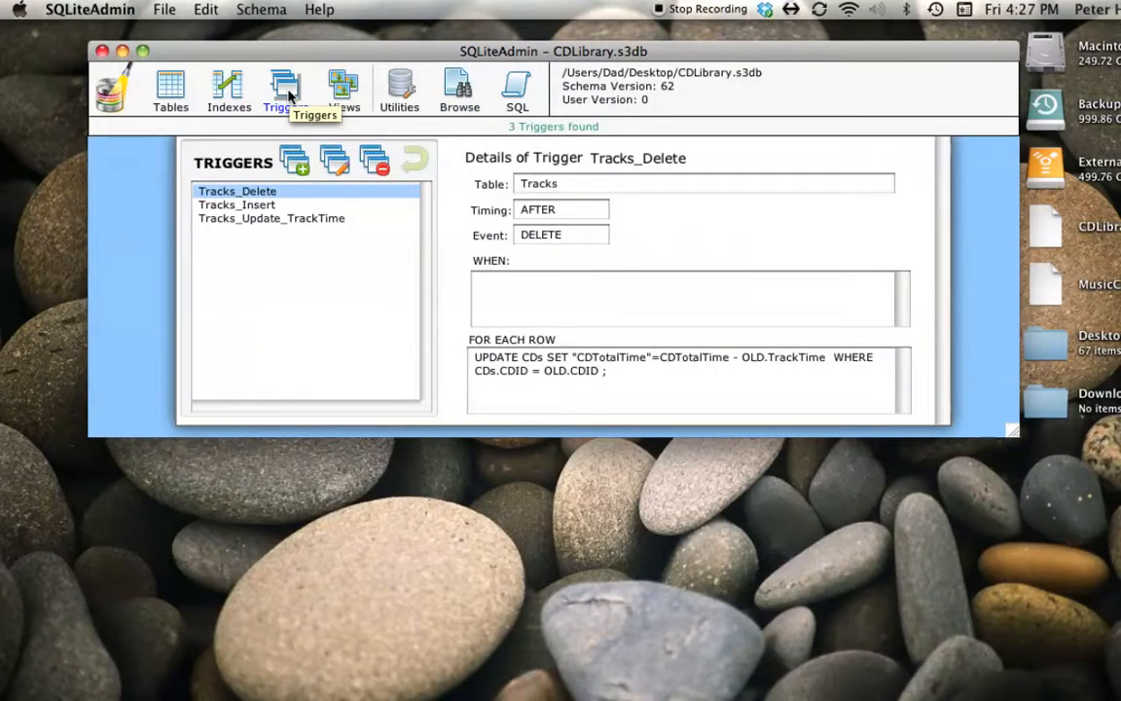
left_click(252, 207)
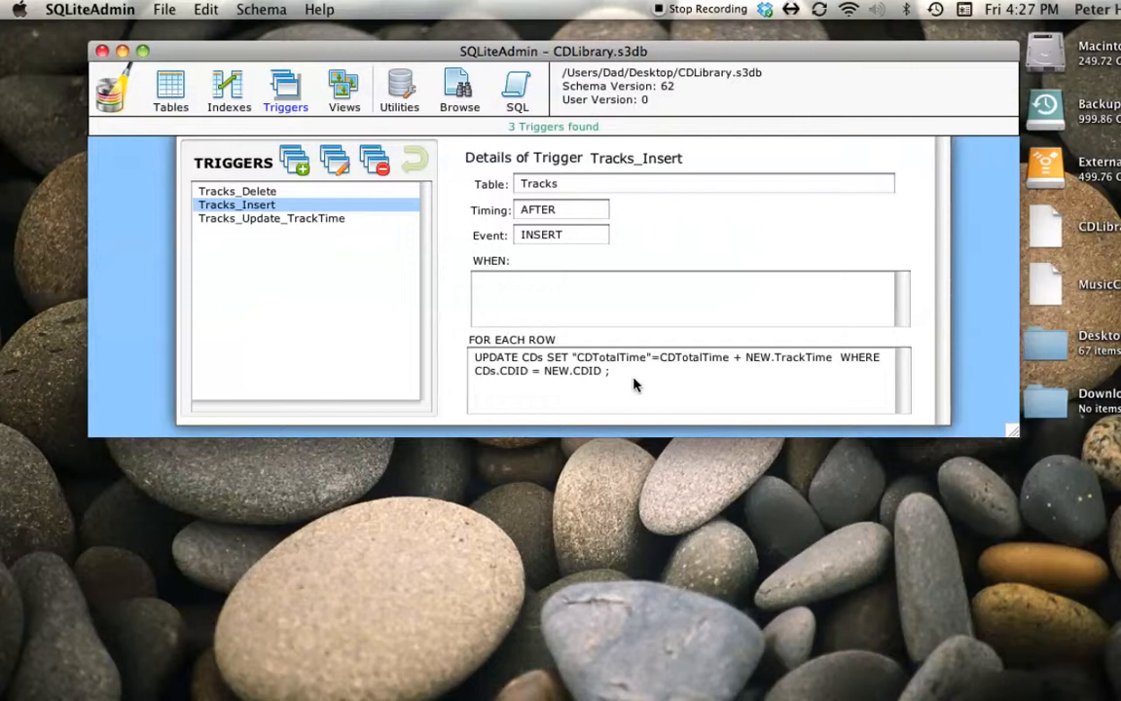
- Return to browsing the Tracks table and start a second row with CDID 1 and TrackNumber 2
left_click(451, 85)
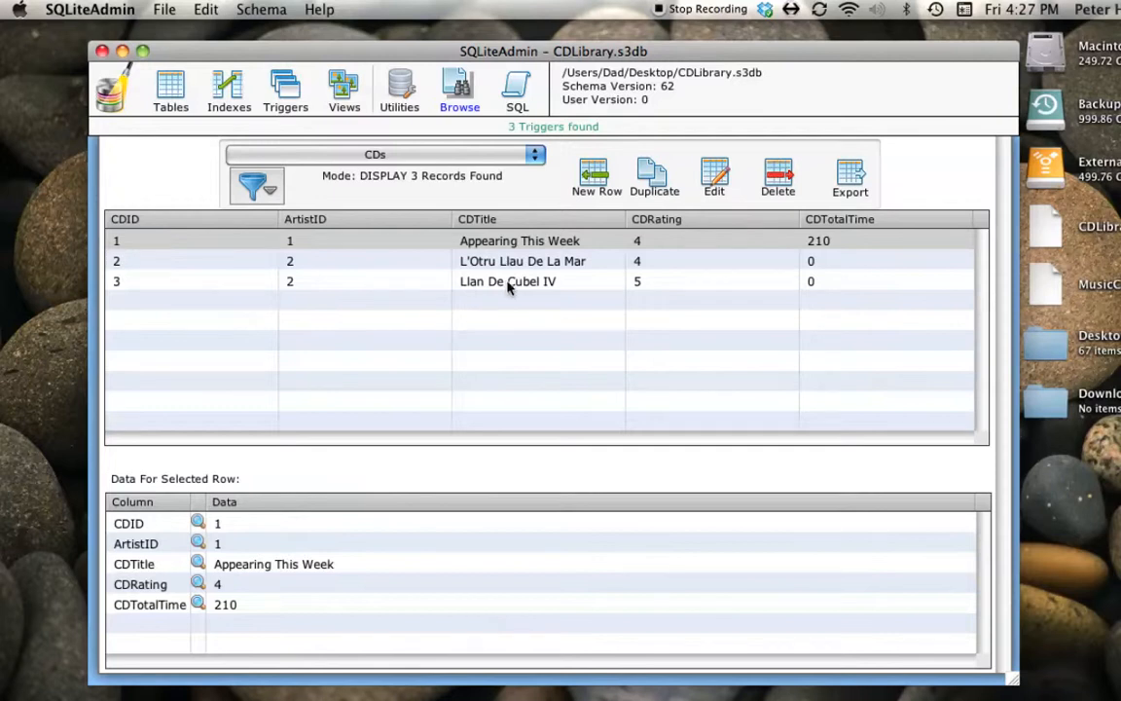
left_click(368, 156)
left_click(268, 172)
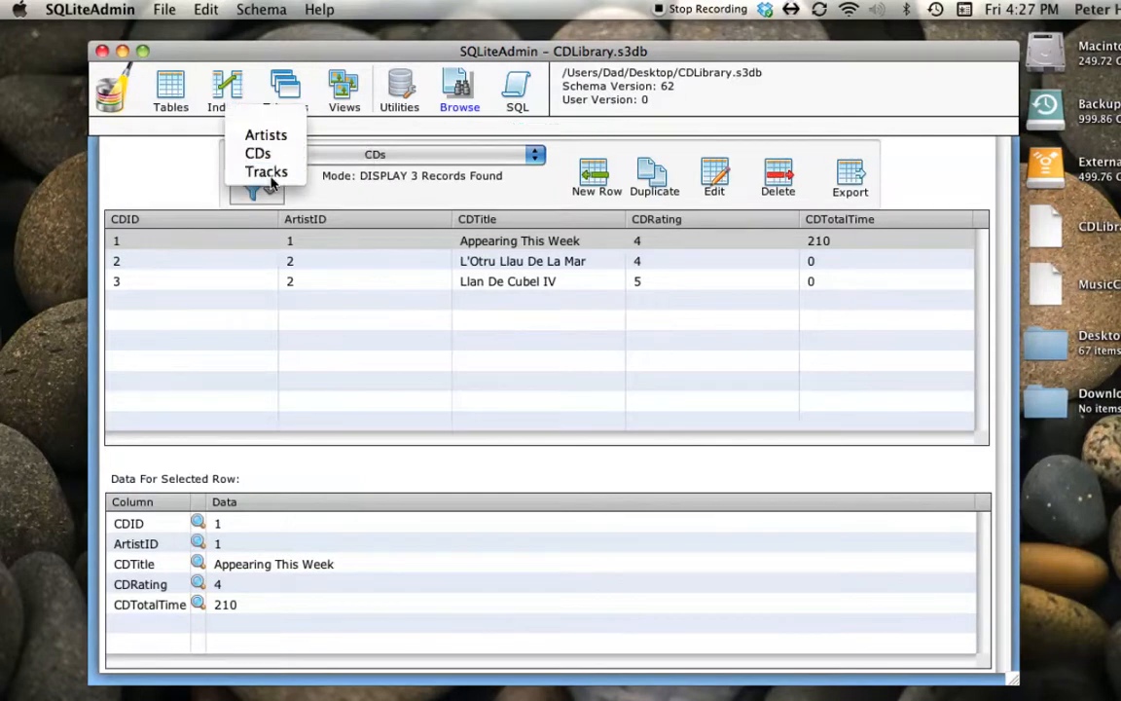
left_click(593, 175)
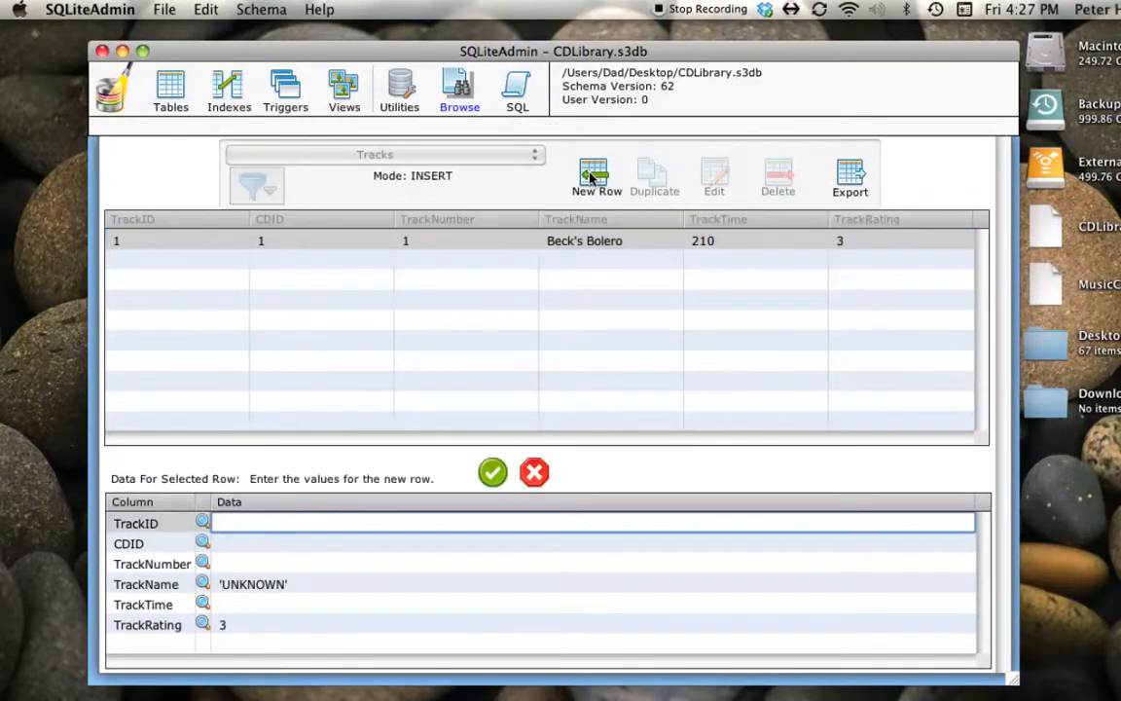
left_click(220, 545)
type("1")
left_click(223, 564)
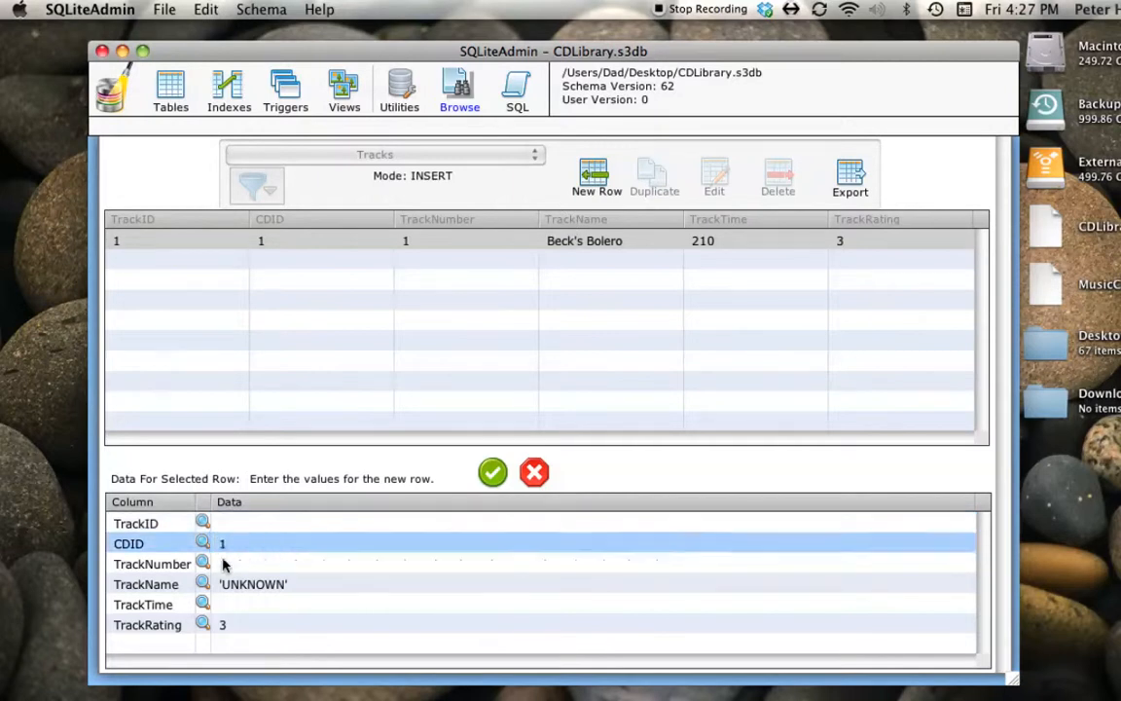
type("2")
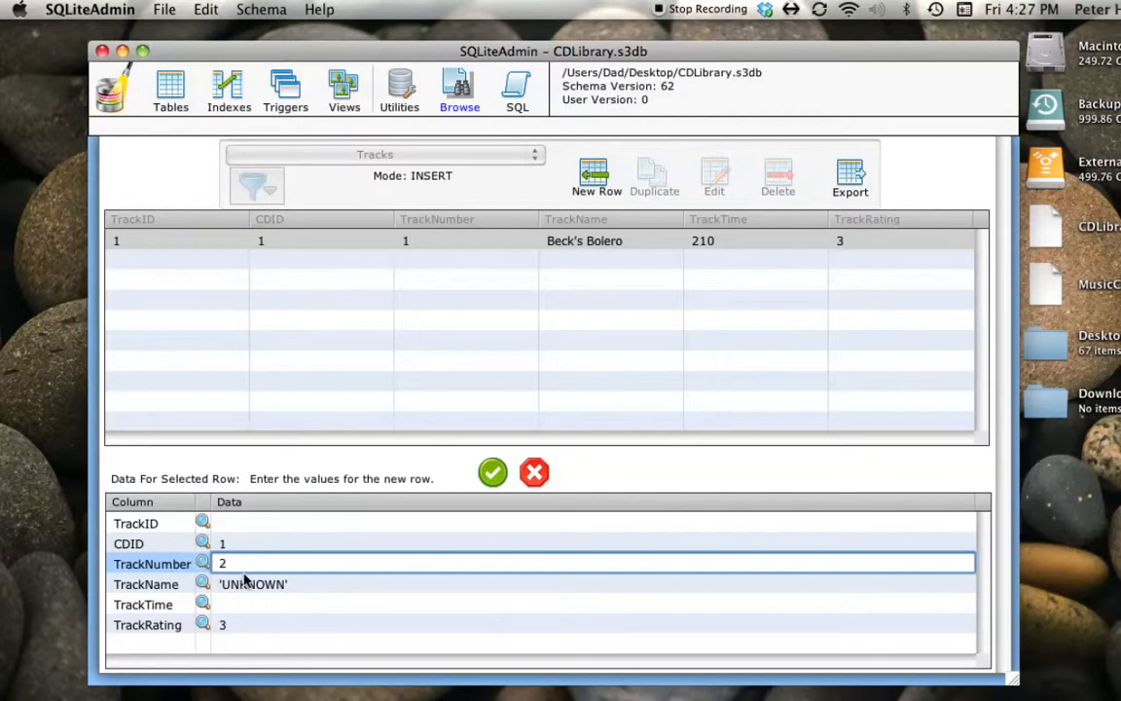
- Replace the default TrackName of the second track row with Eternity's Breath
left_click(289, 583)
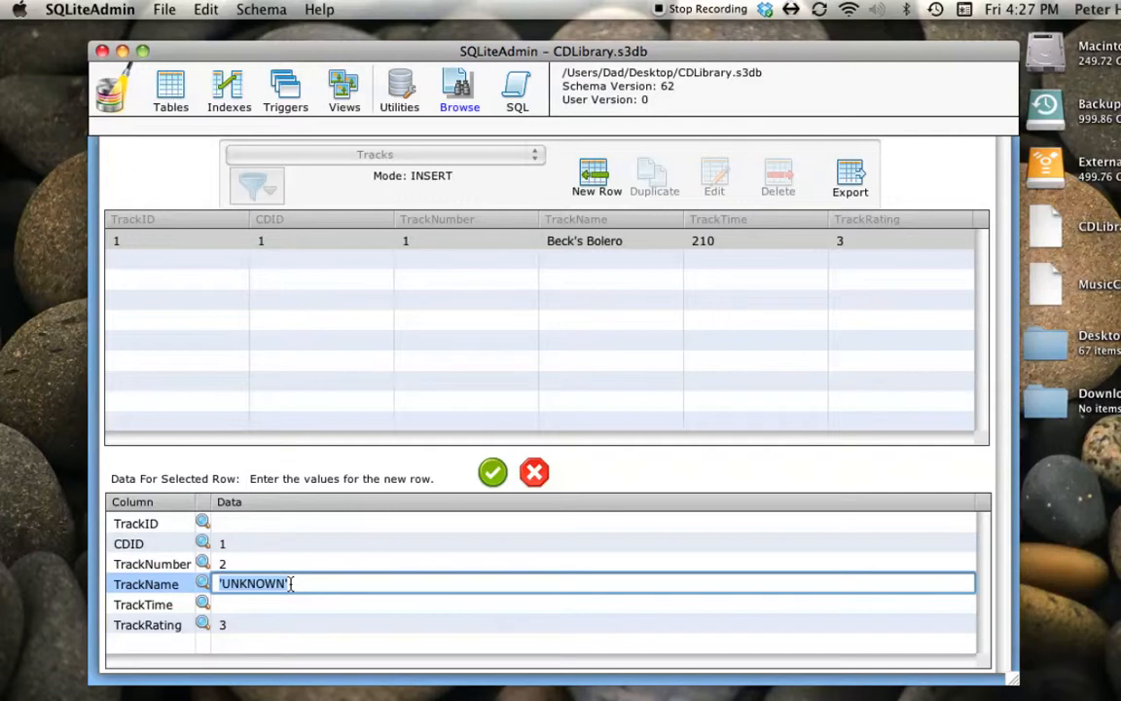
type("Eter")
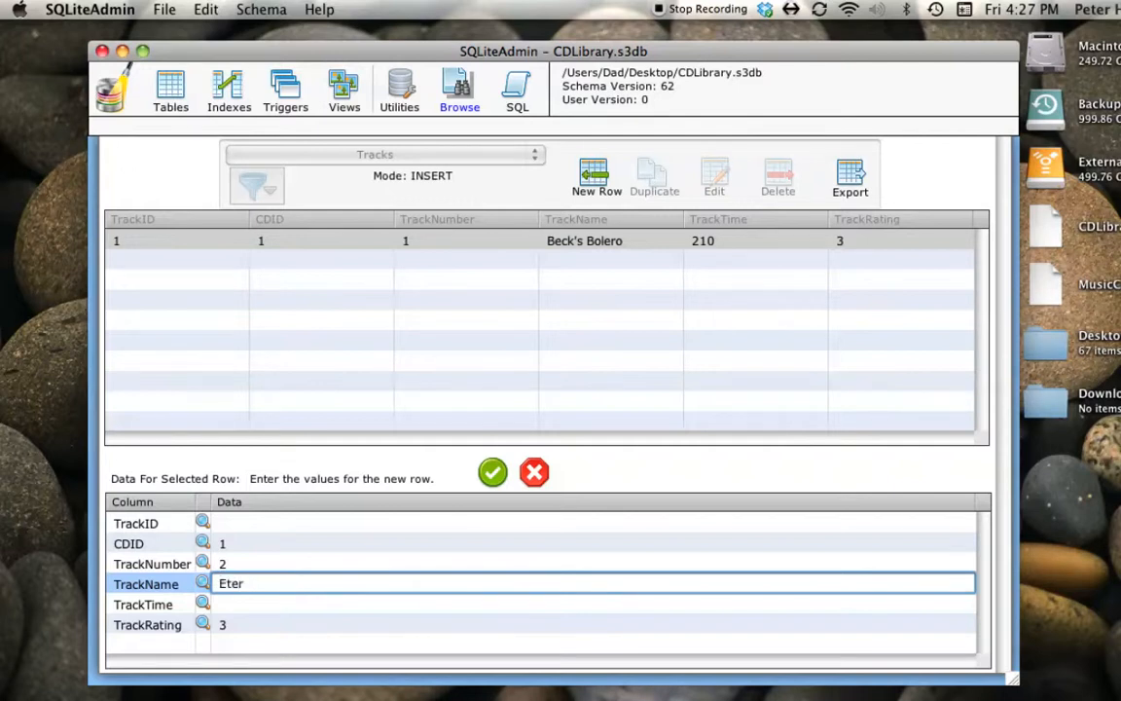
type("nity's Breath")
key("Tab")
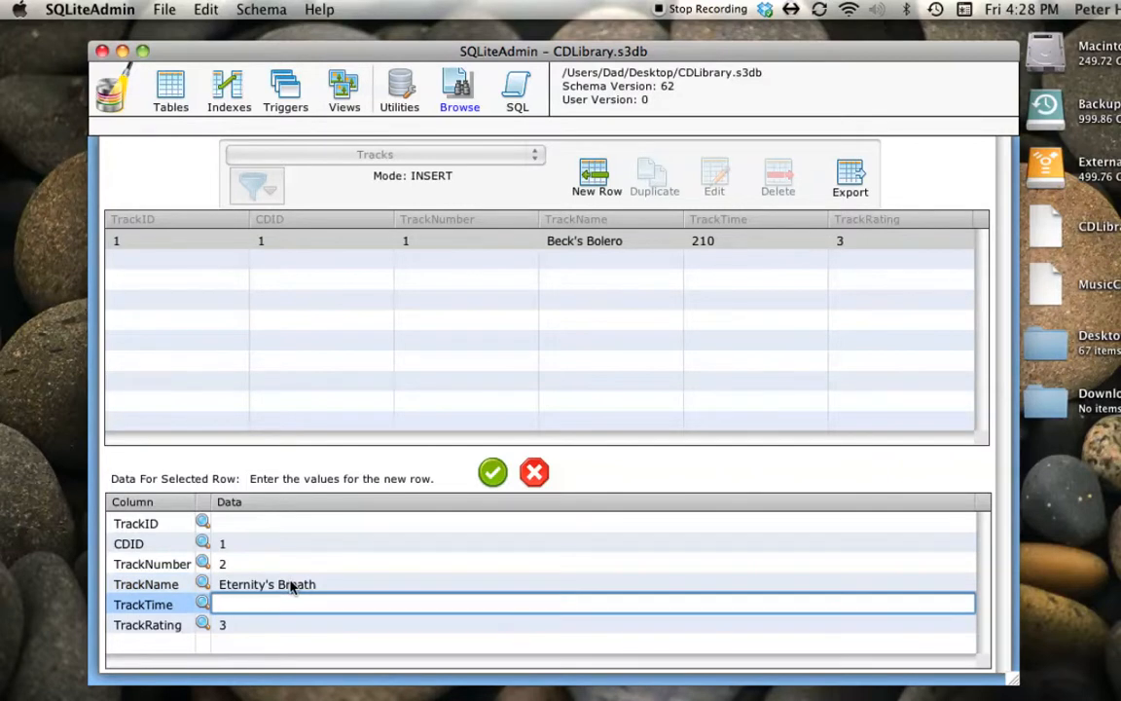
- Set the TrackTime of Eternity's Breath to 75 and insert the row with its default TrackRating
type("75")
key("Tab")
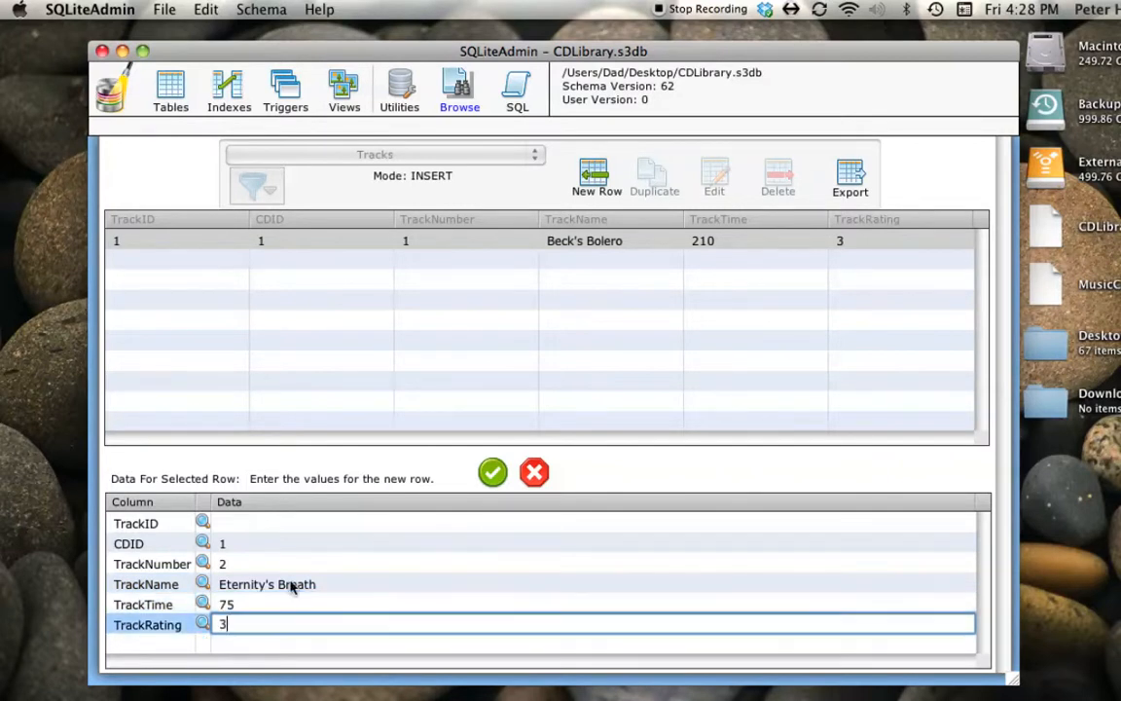
left_click(492, 473)
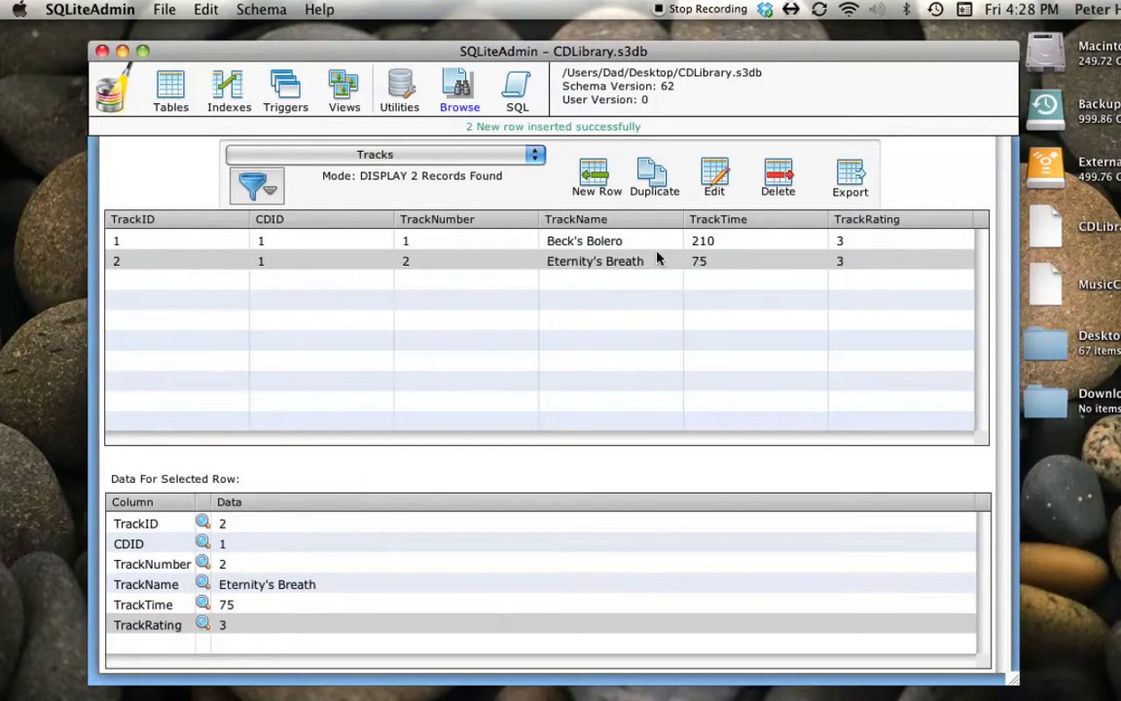
- Check the CDTotalTime of Appearing This Week in the CDs table, and return to the Tracks table
left_click(386, 156)
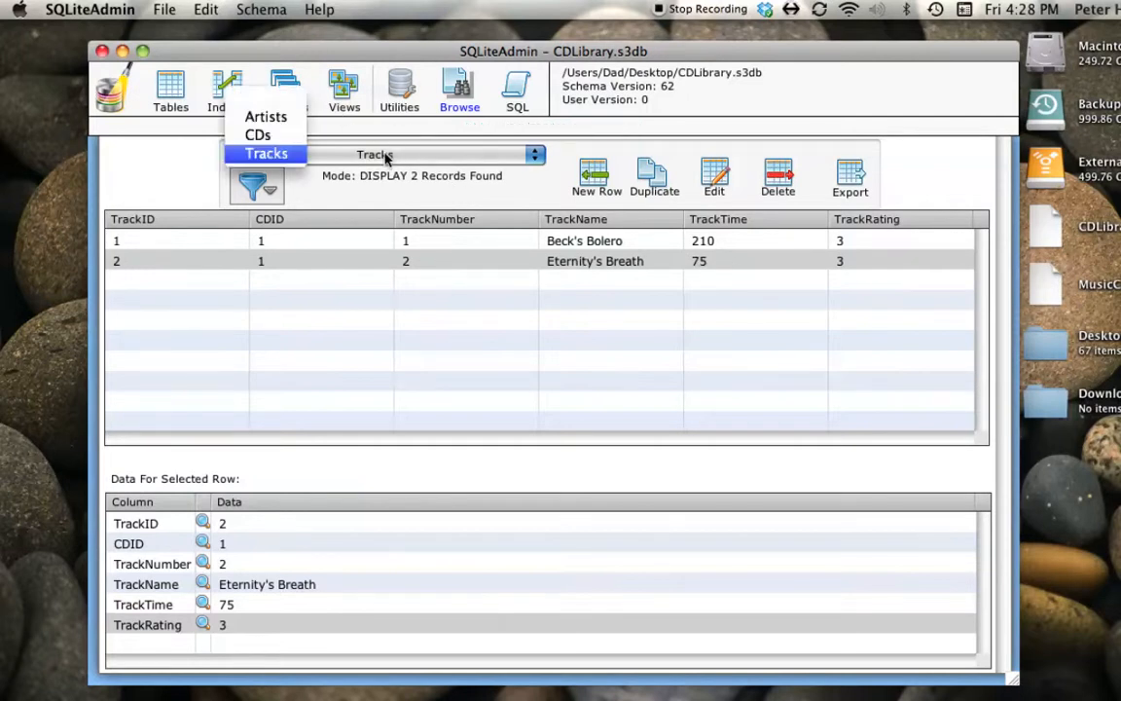
left_click(261, 136)
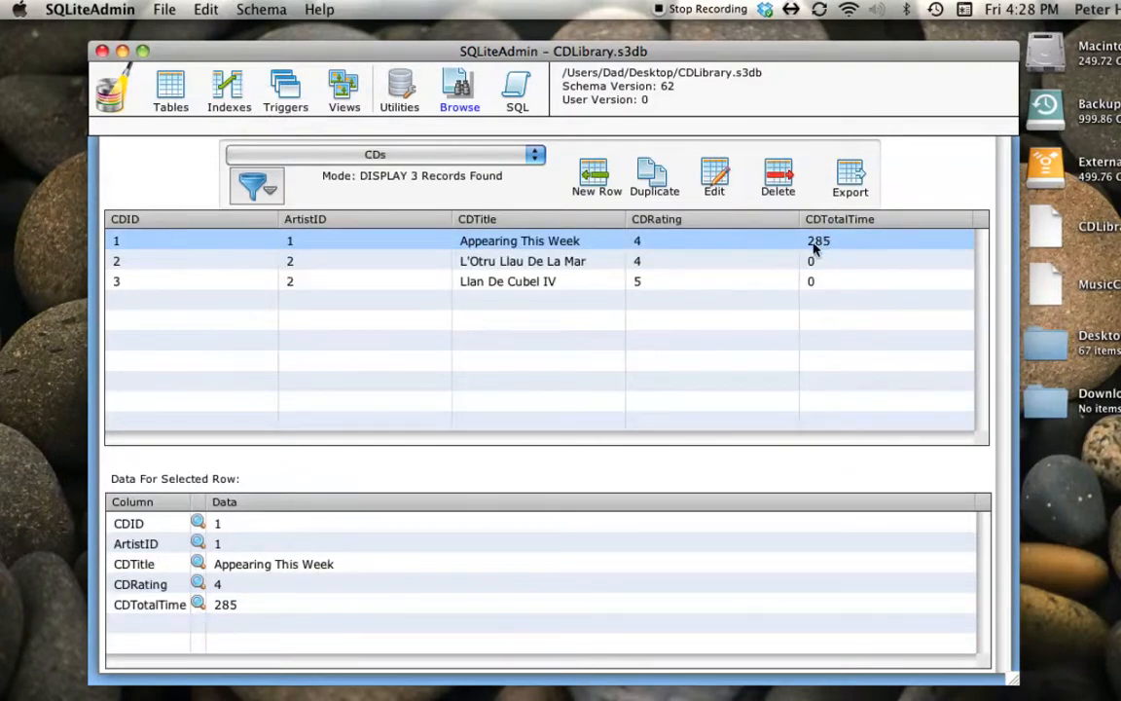
left_click(345, 154)
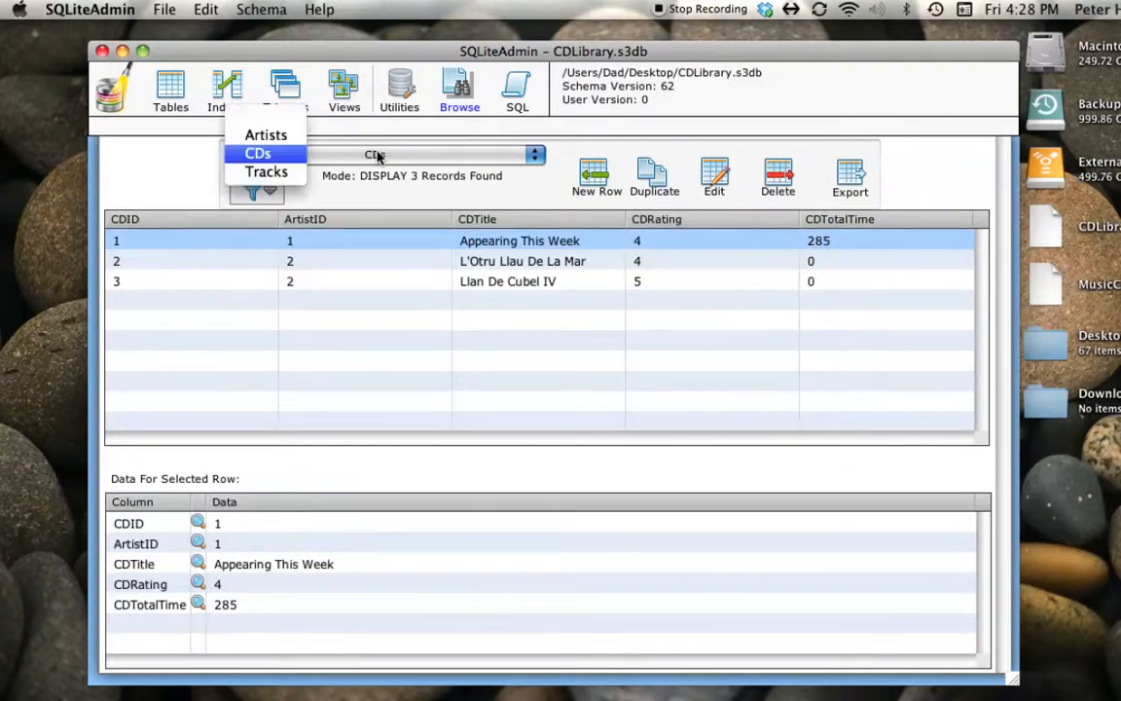
left_click(266, 172)
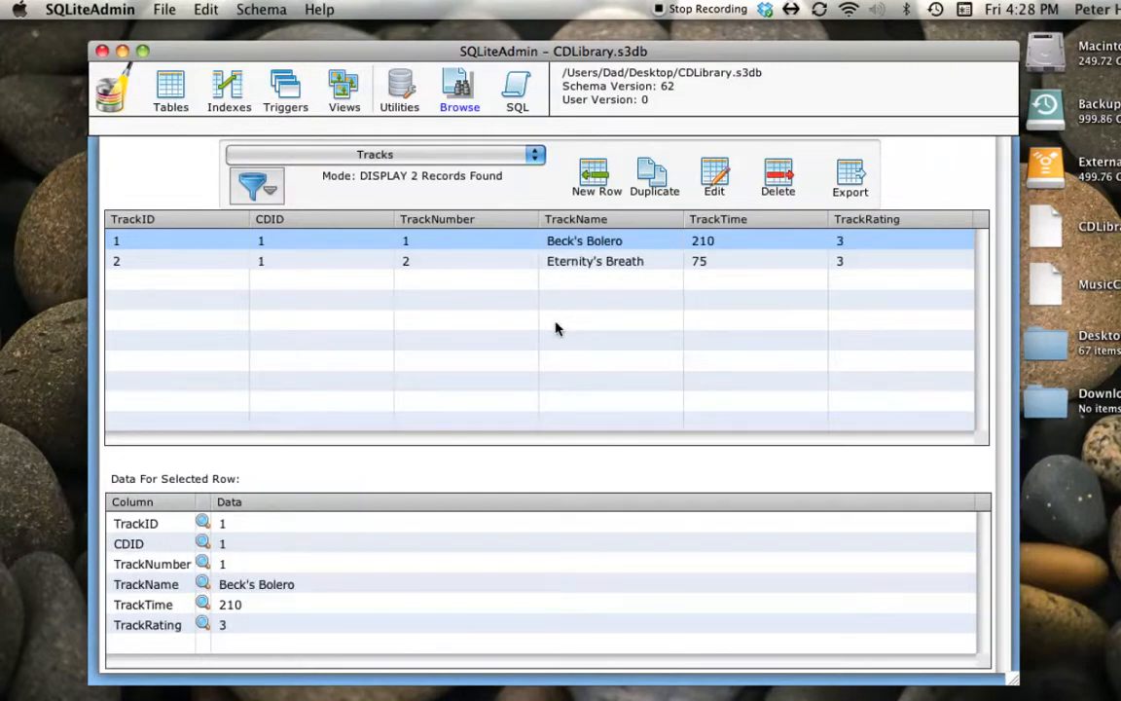
- Start a third row in the Tracks table with CDID 1 and TrackNumber 3
left_click(590, 175)
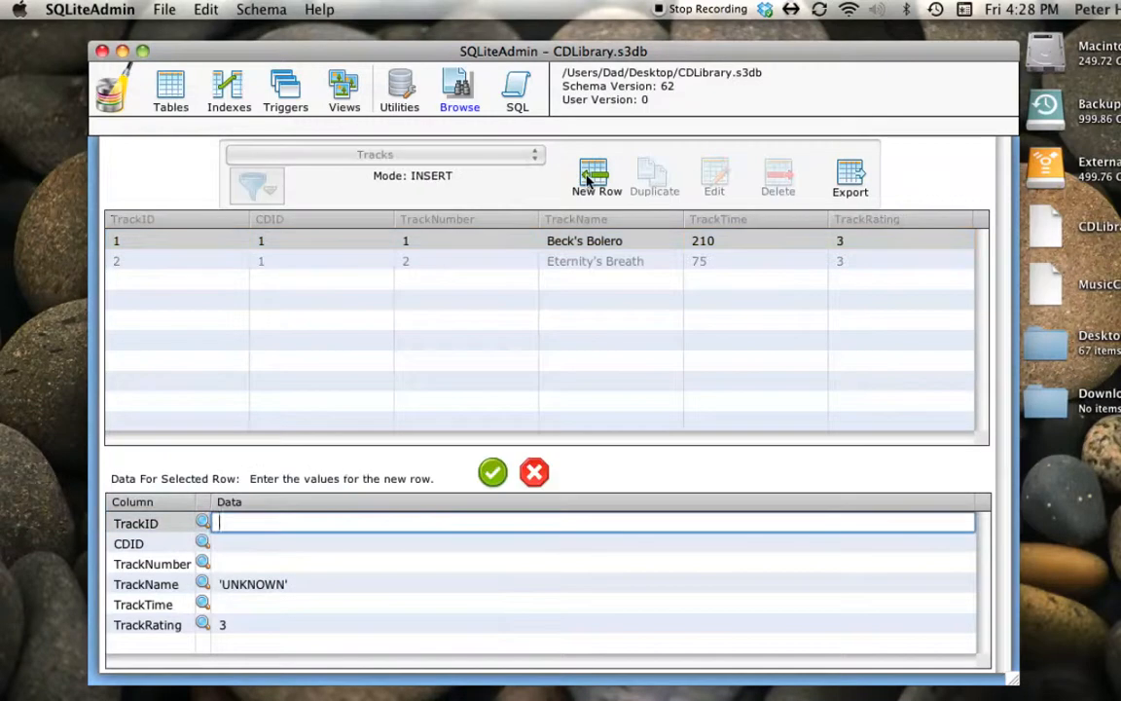
left_click(220, 544)
type("1")
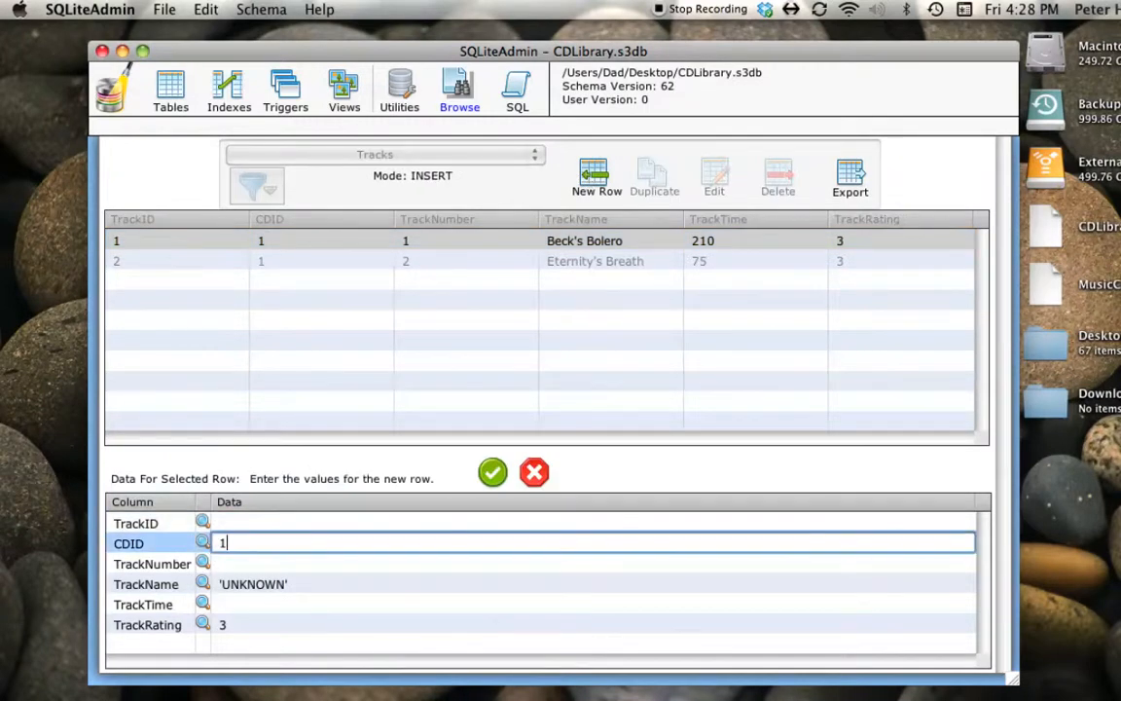
left_click(234, 565)
type("3")
- Replace the default TrackName of the third track row with Stratus
left_click(244, 584)
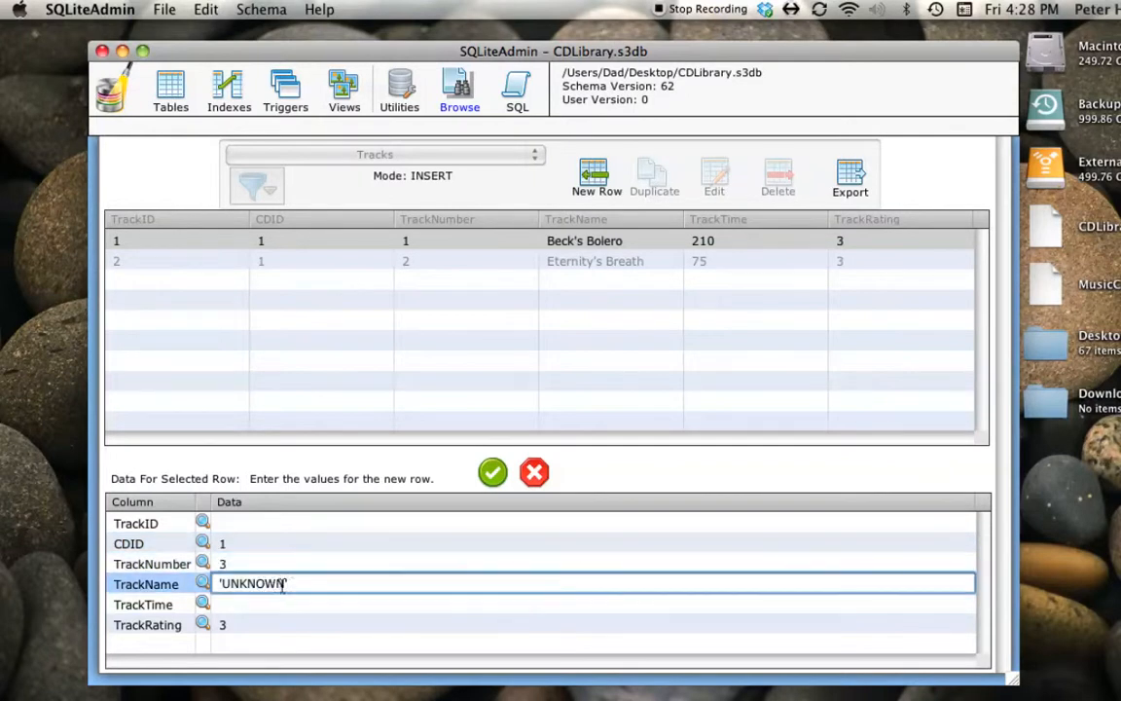
left_click_drag(283, 584, 204, 583)
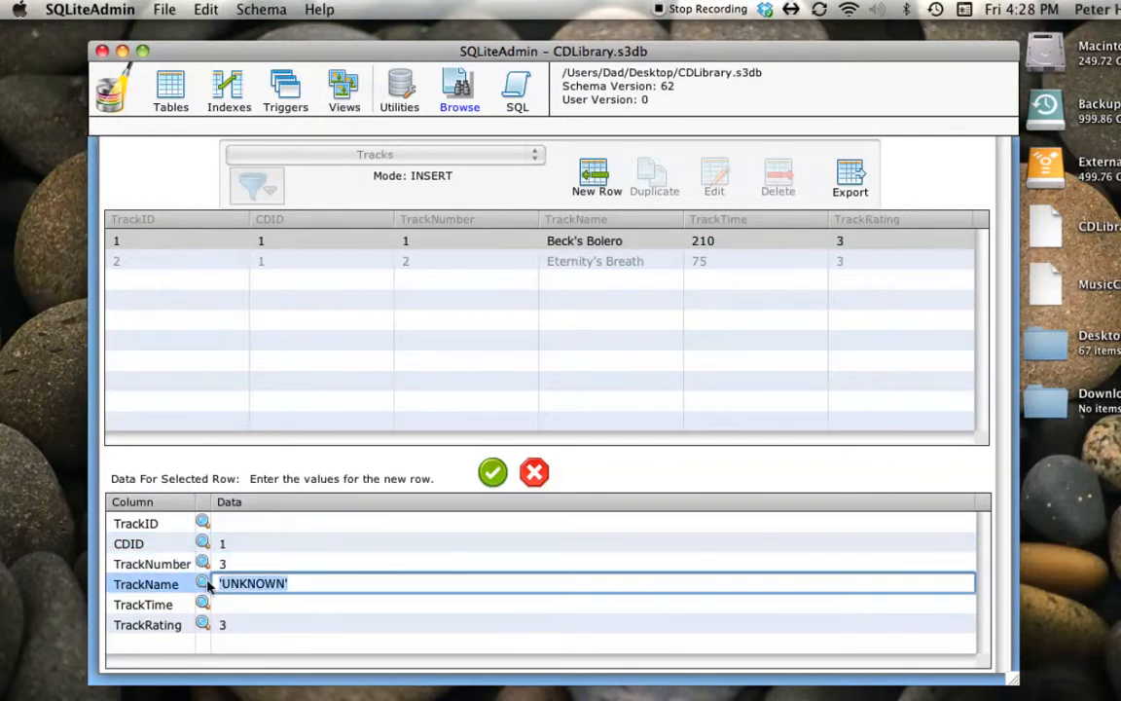
type("Stratus")
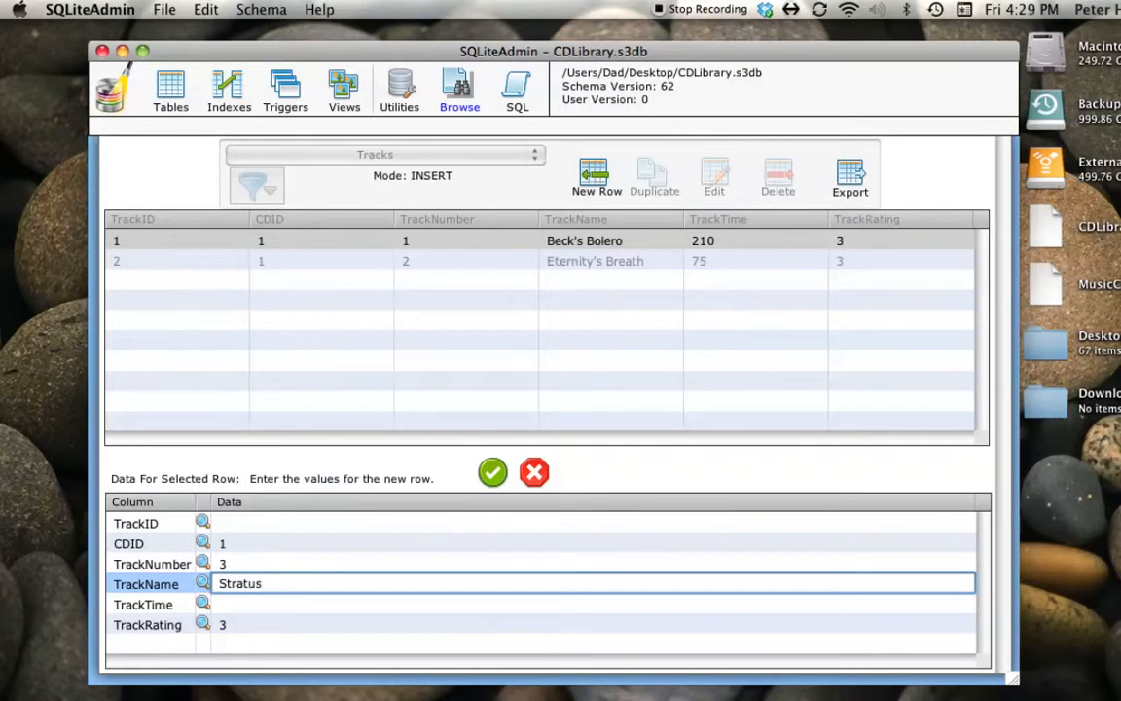
- Set the TrackTime of Stratus to 287 and insert the row with its default TrackRating
left_click(234, 605)
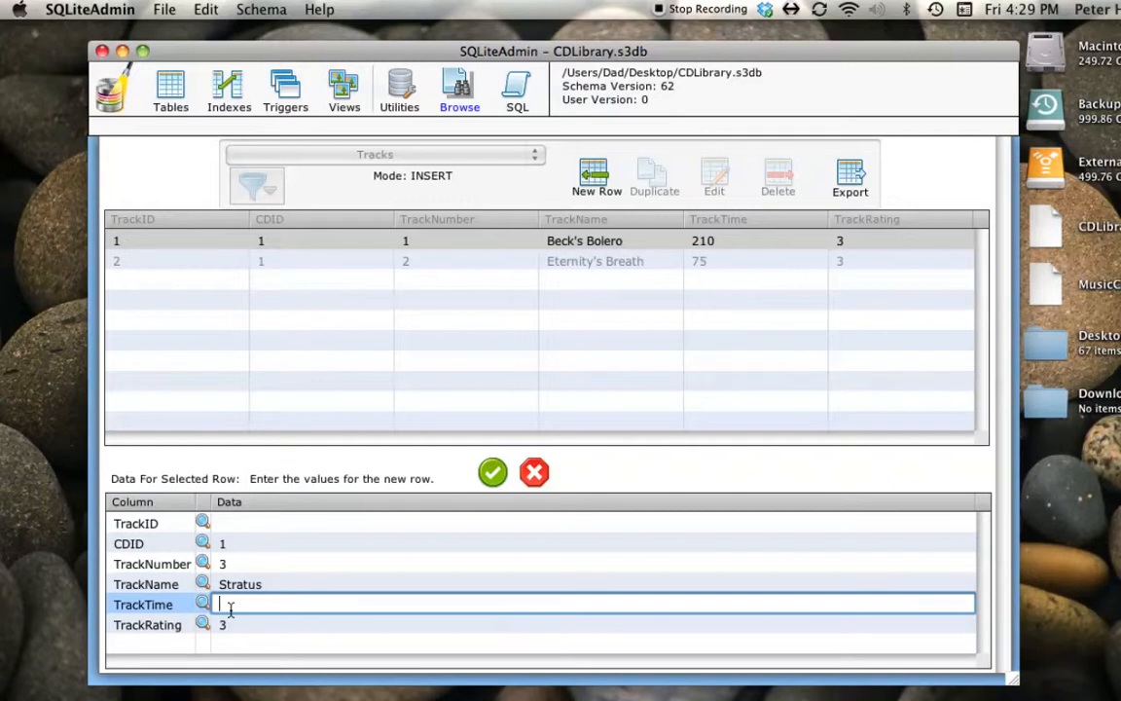
type("287")
key("Tab")
left_click(492, 473)
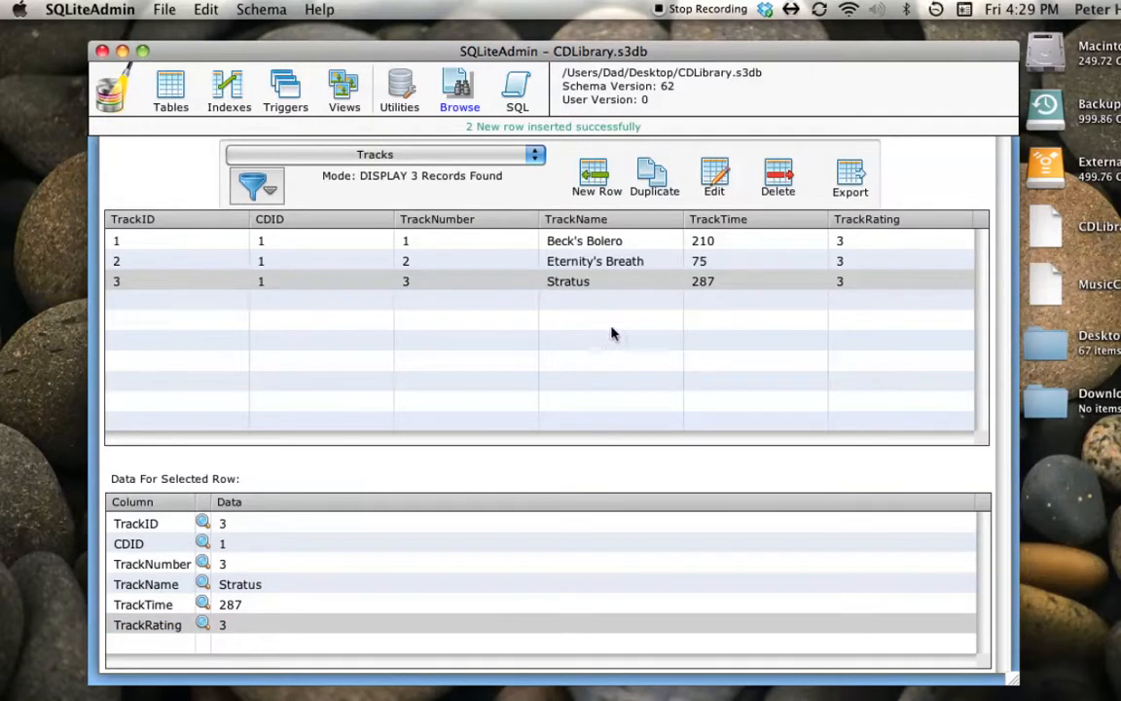
- Start a new row in the Tracks table with CDID 2, TrackNumber 1 and TrackName Condamin
left_click(594, 177)
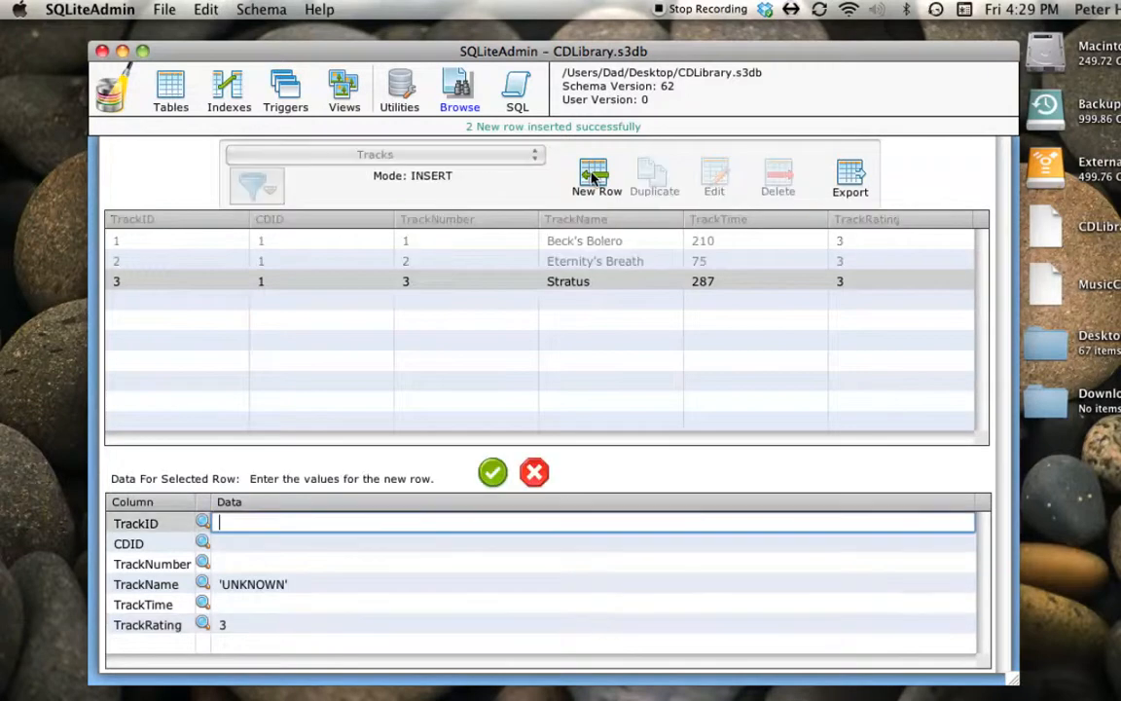
left_click(222, 543)
type("2")
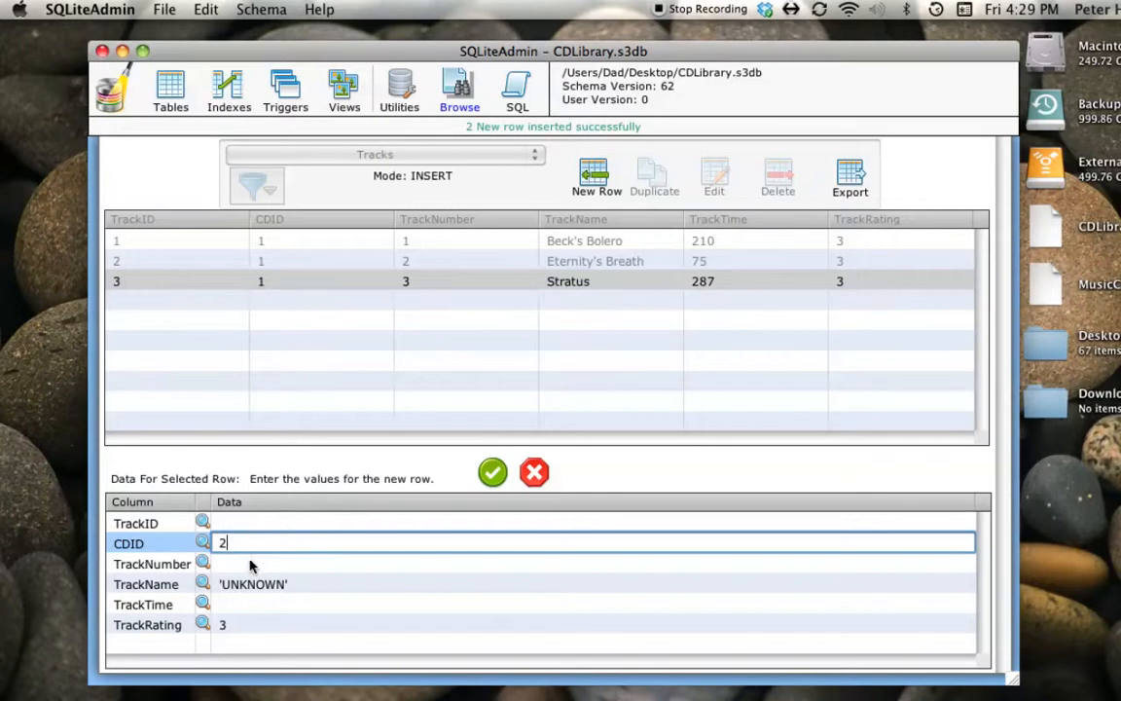
left_click(230, 568)
type("1")
left_click(293, 584)
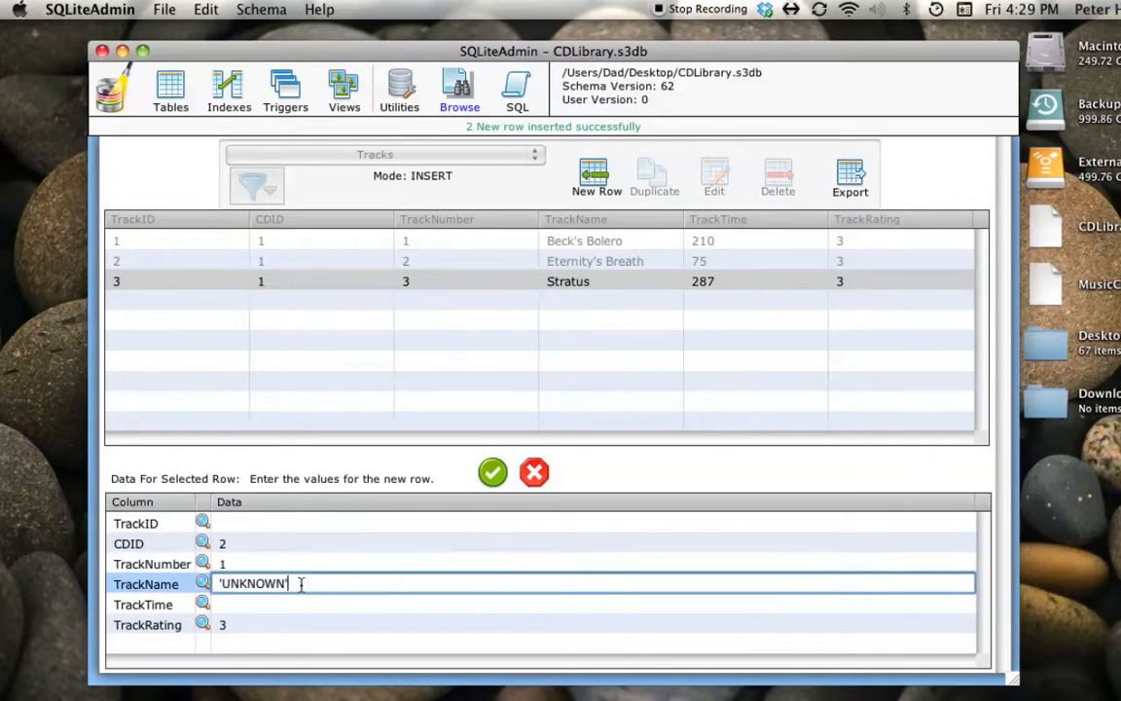
left_click_drag(305, 584, 202, 582)
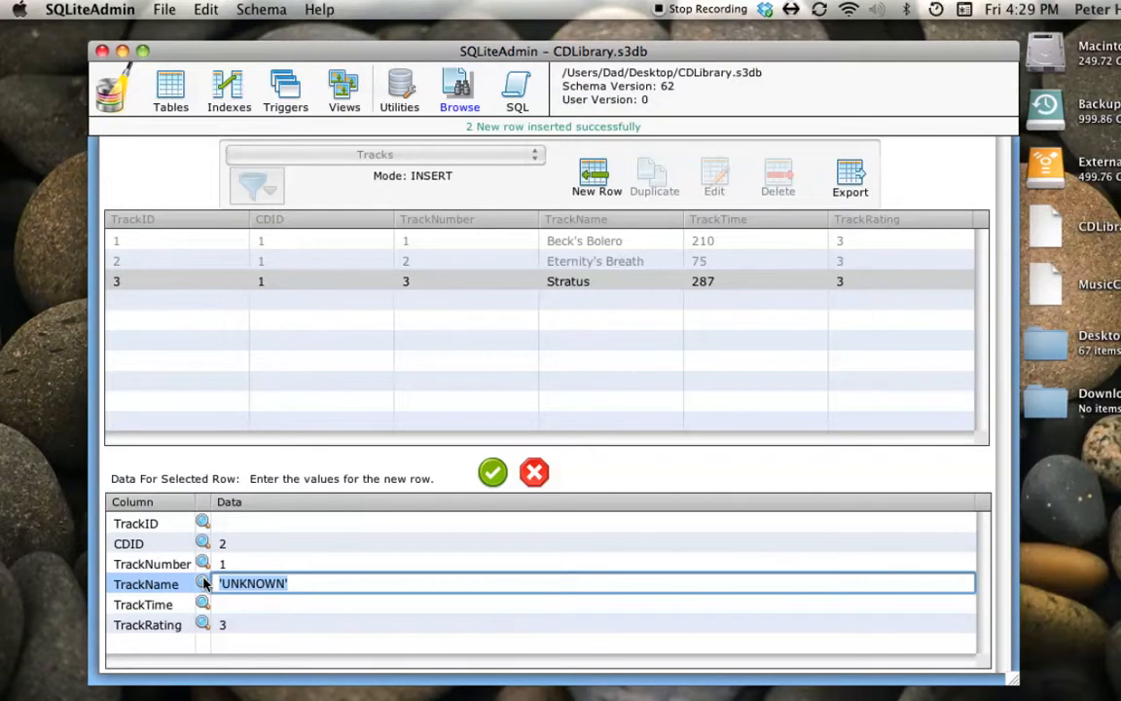
type("Conda")
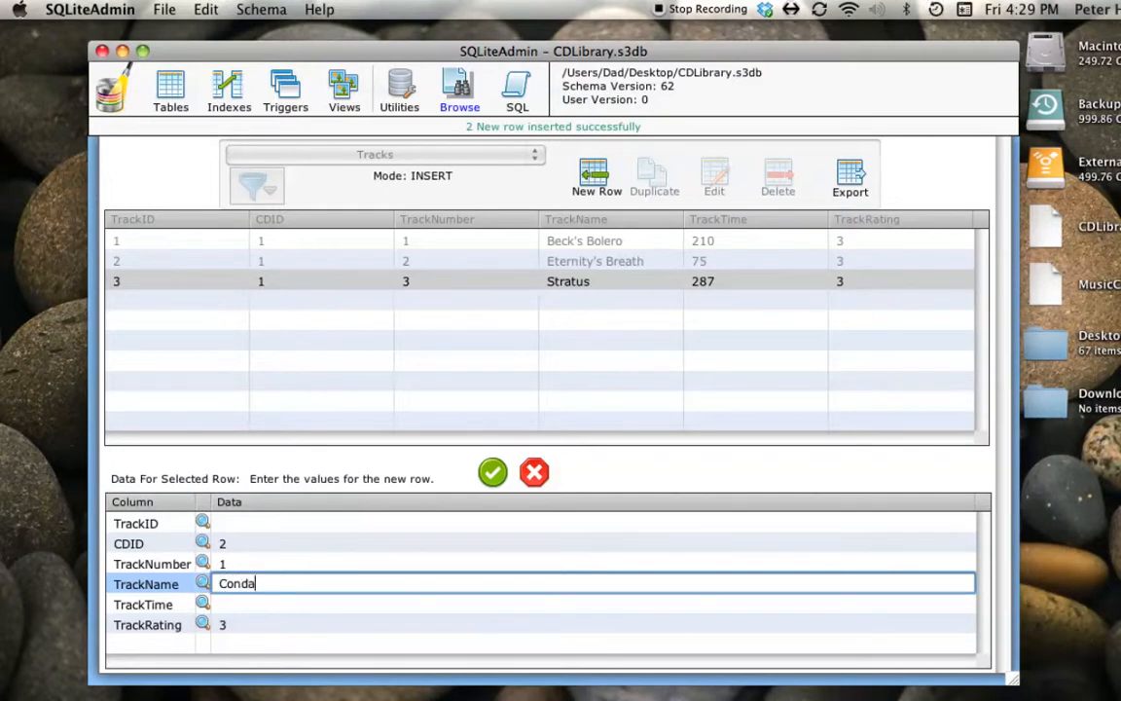
type("min")
- Set the TrackTime of Condamin to 253 and insert the row with its default TrackRating
left_click(224, 599)
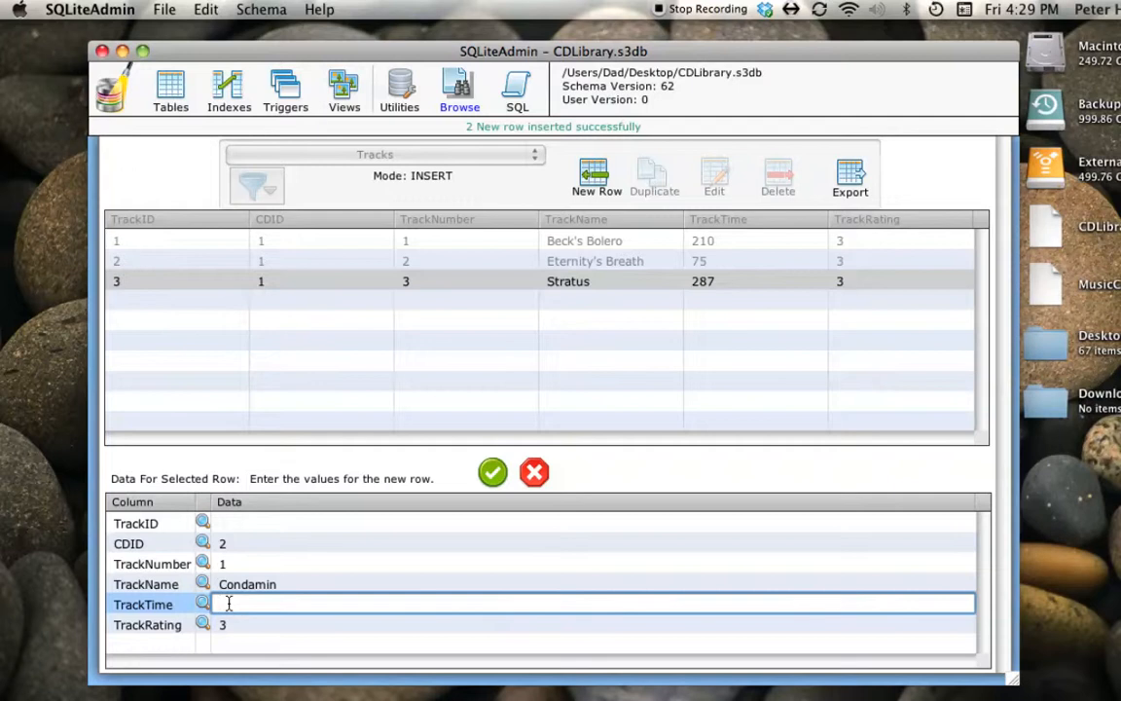
type("253")
key("Tab")
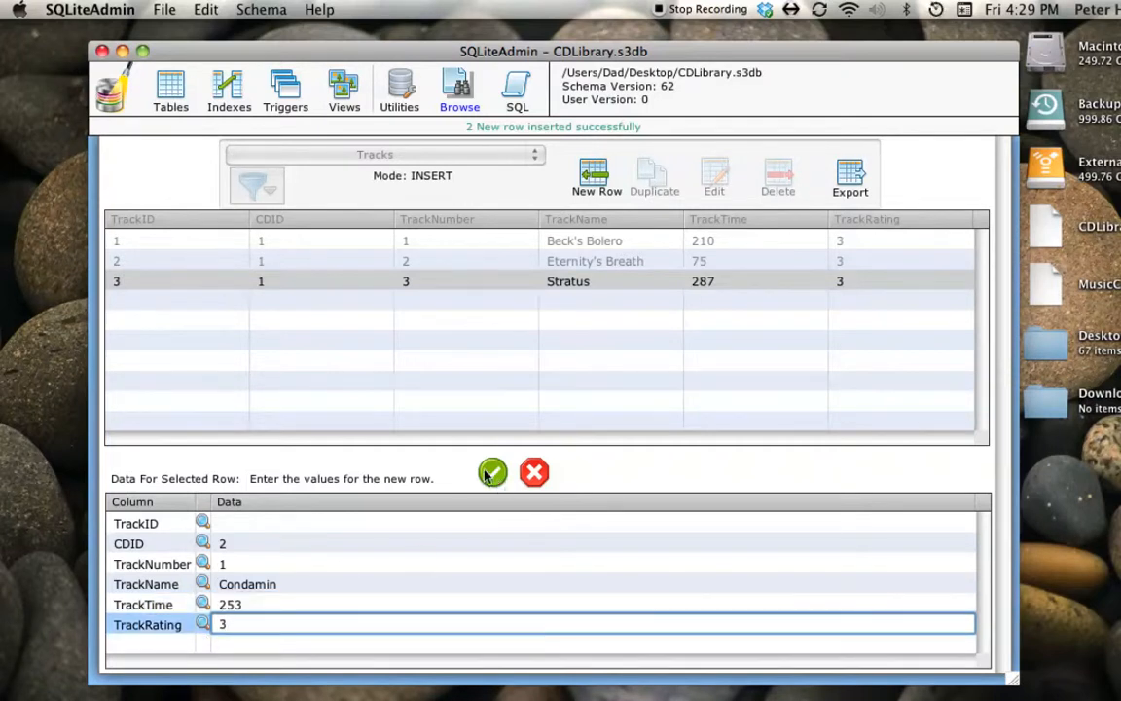
left_click(492, 472)
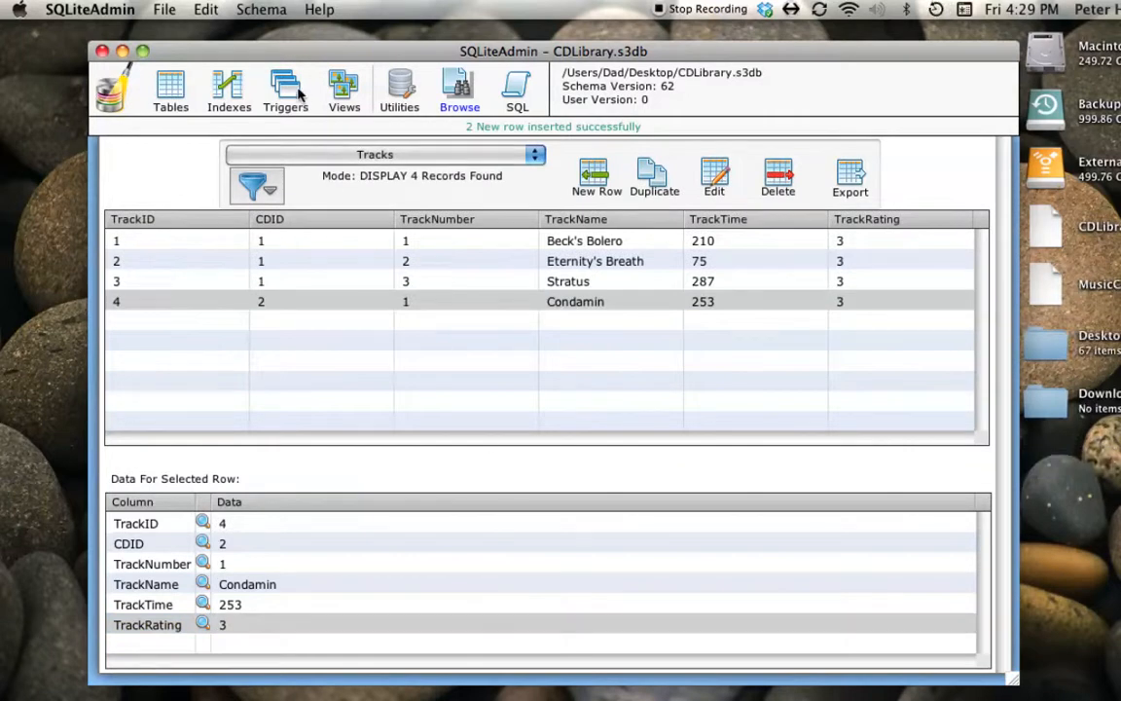
- Check the CDTotalTime values of the first two CDs in the CDs table, and return to the Tracks table
left_click(348, 158)
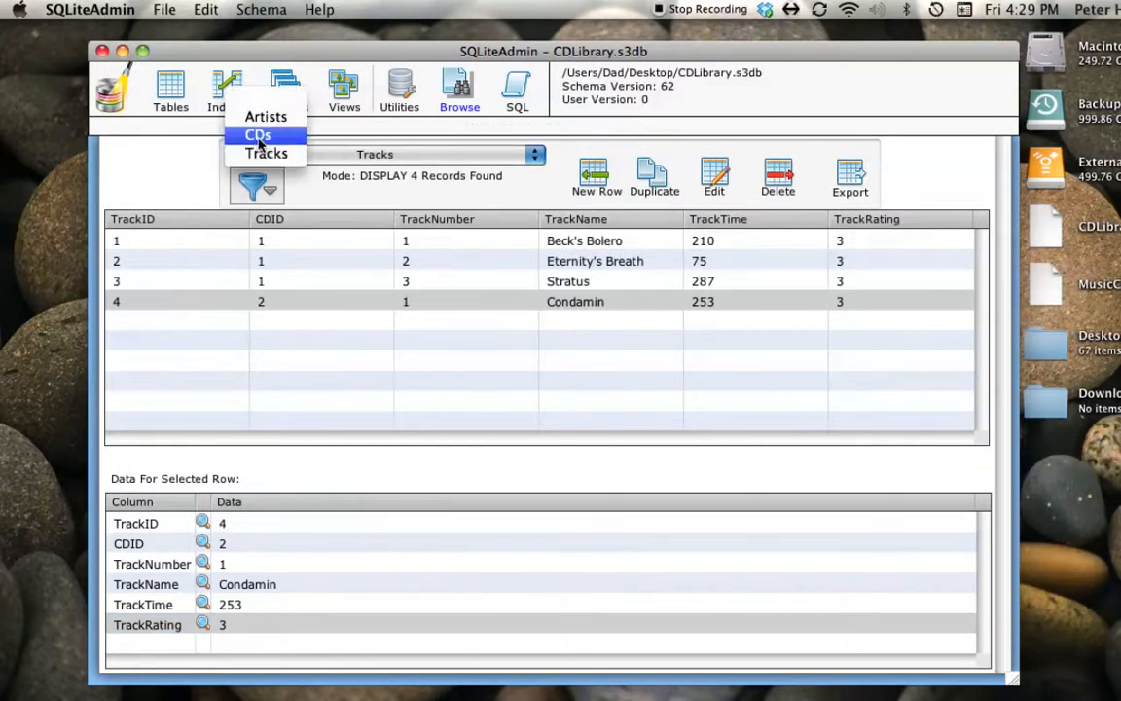
left_click(258, 134)
left_click(426, 238)
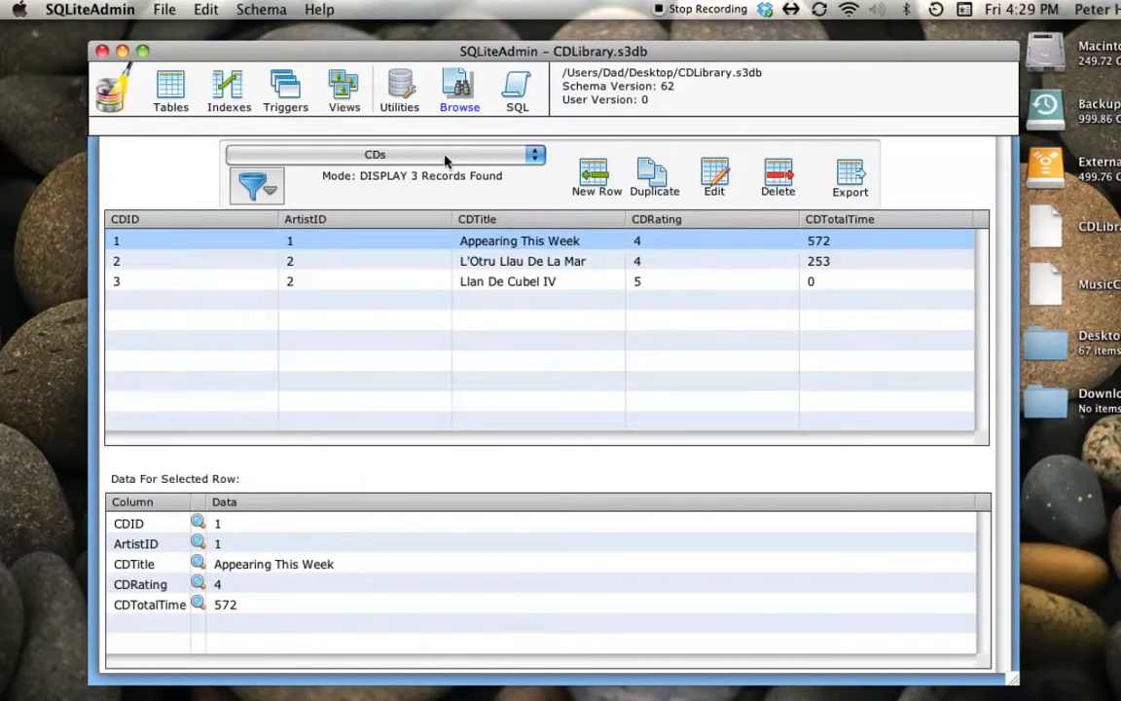
left_click(389, 161)
left_click(292, 173)
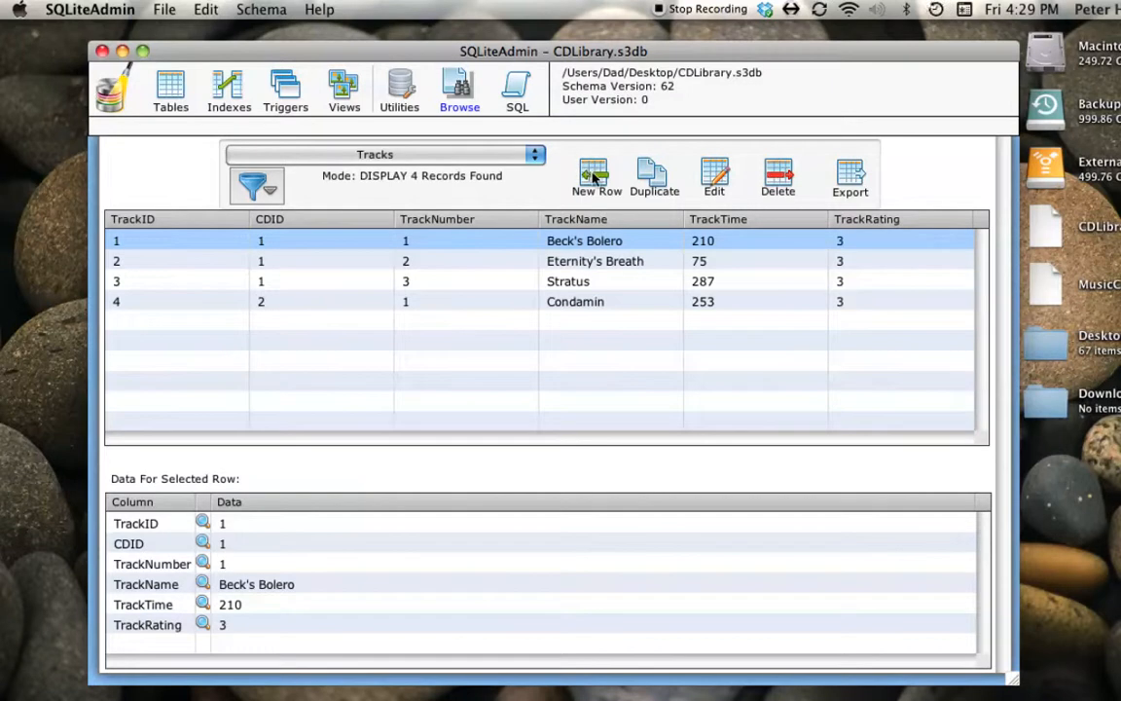
- Start a new row in the Tracks table with CDID 2, TrackNumber 2 and TrackName Les Salees
left_click(591, 177)
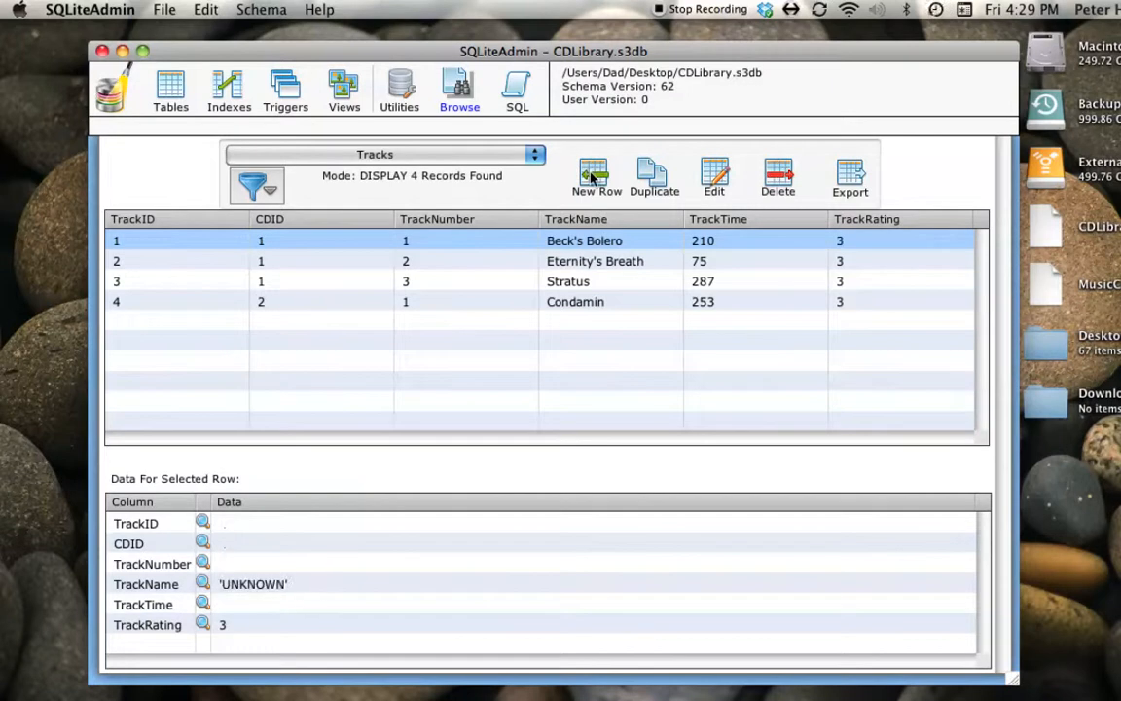
left_click(236, 544)
type("2")
left_click(236, 565)
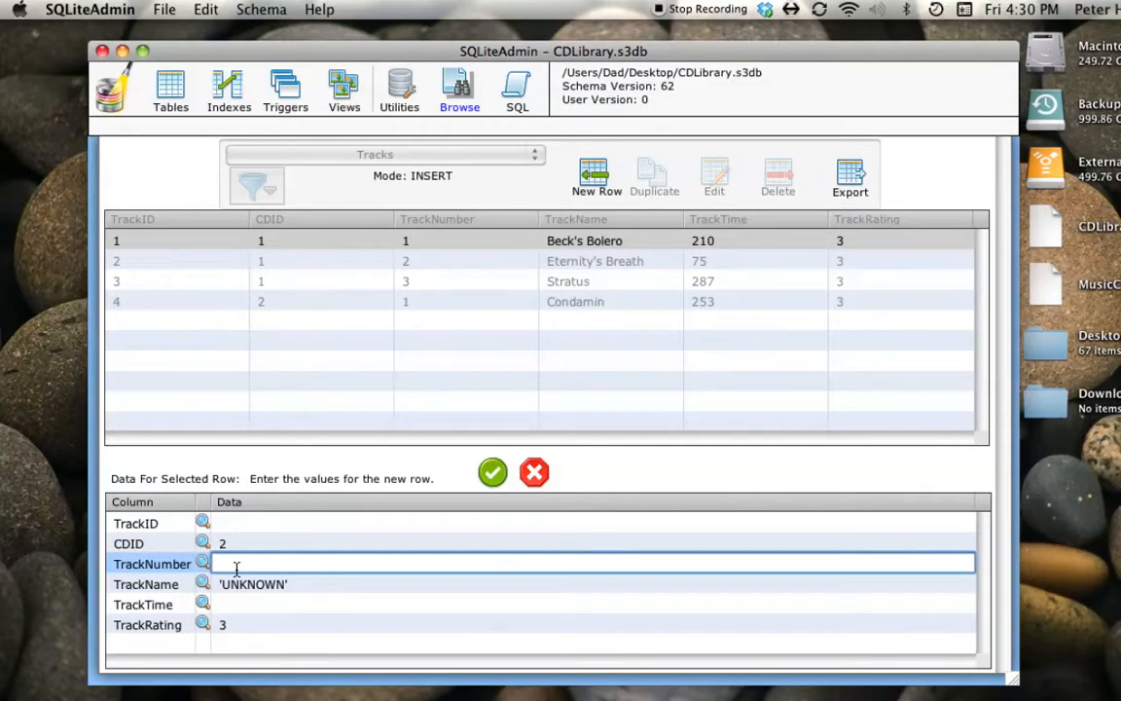
type("2")
left_click(255, 585)
triple_click(255, 584)
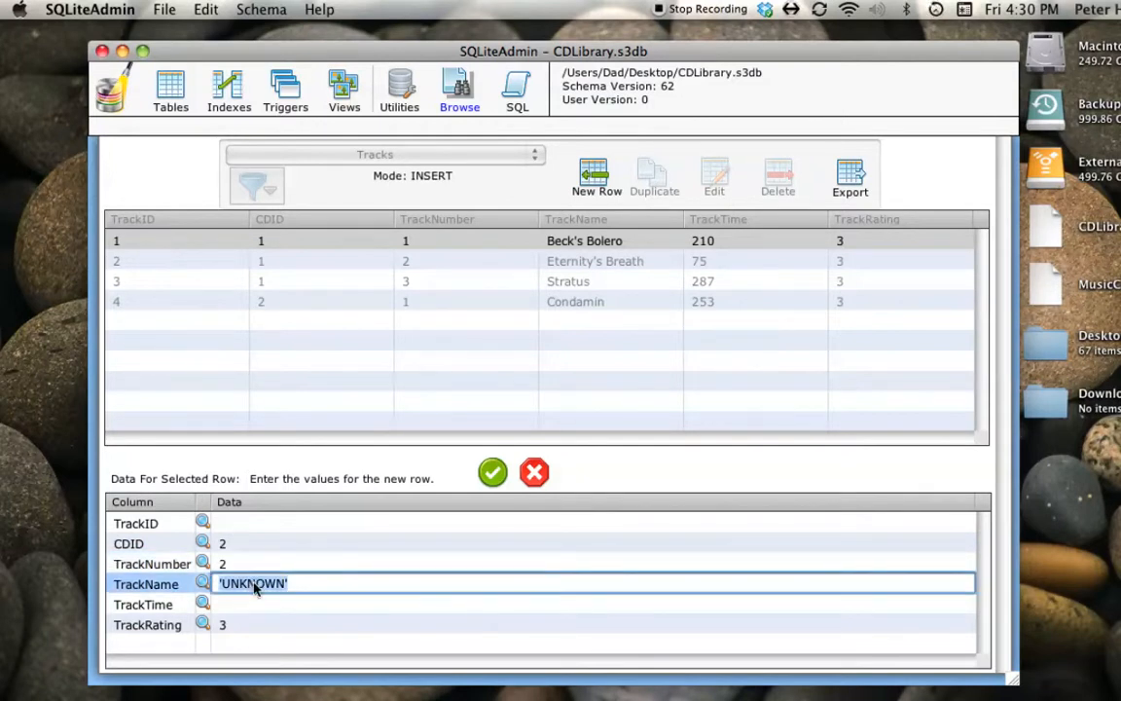
type("Les Salees")
- Set the TrackTime of Les Salees to 210 and insert the row with its default TrackRating
left_click(243, 600)
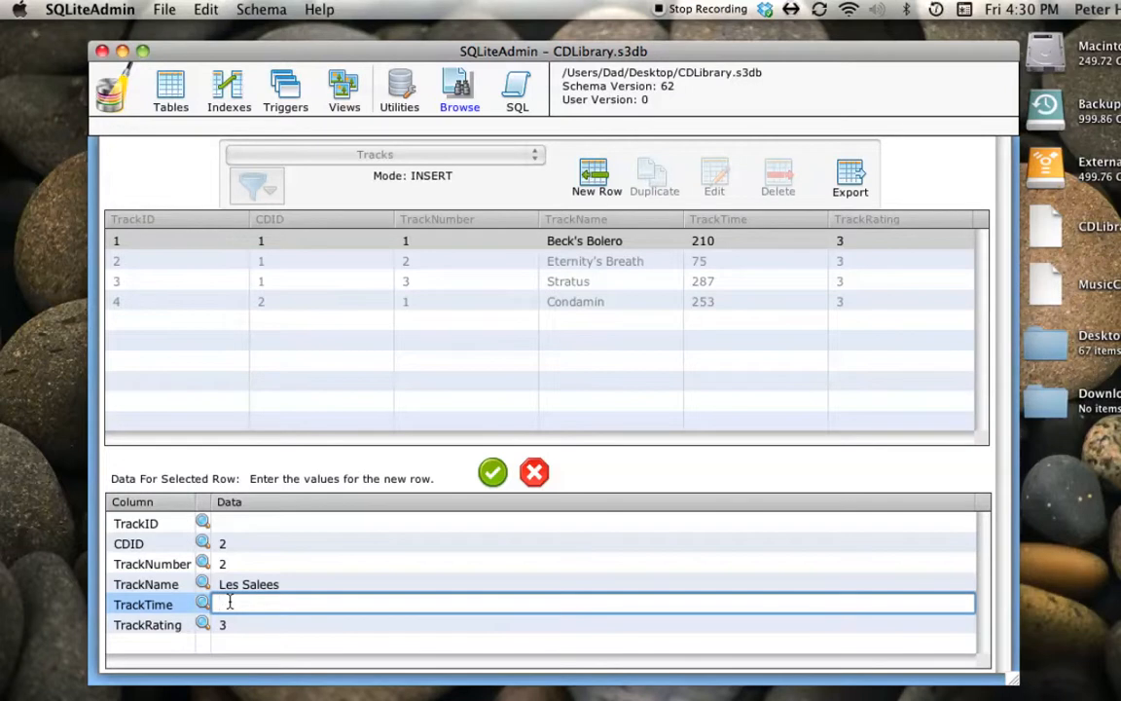
type("210")
key("Tab")
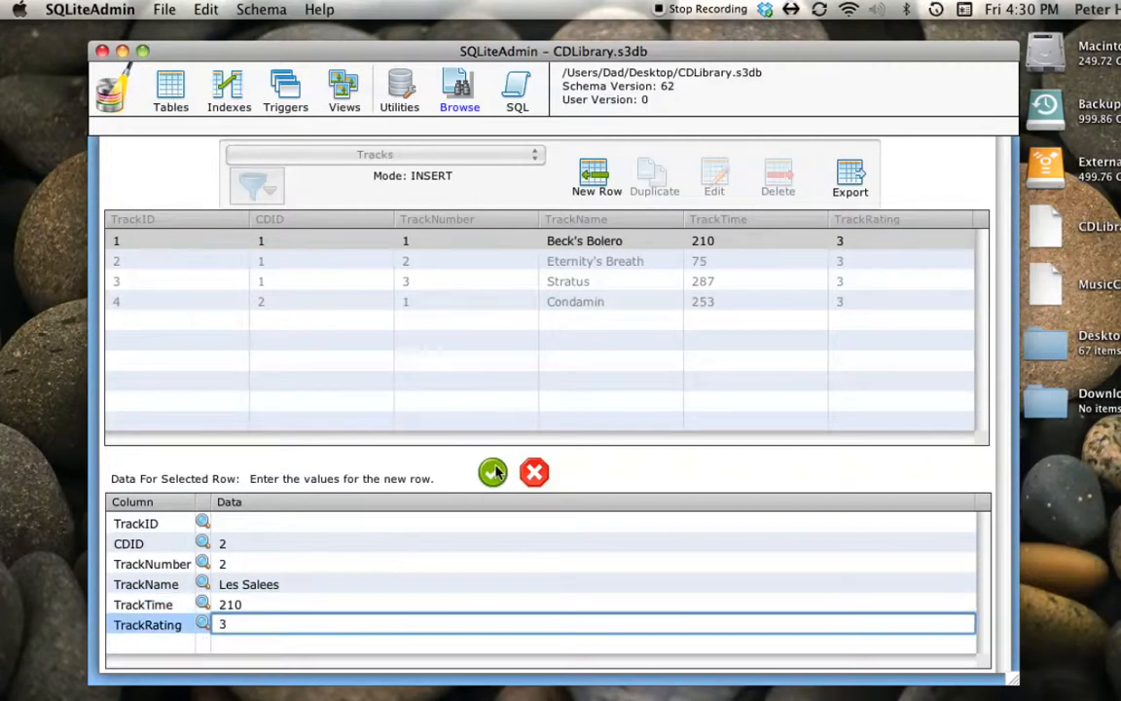
left_click(493, 472)
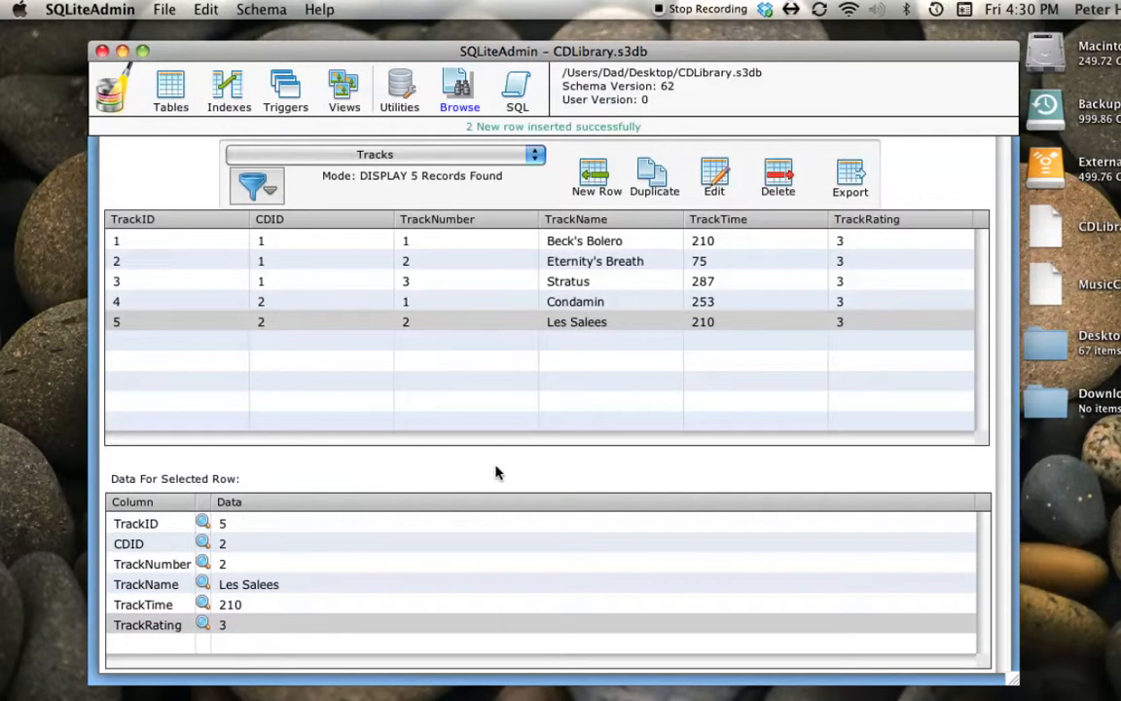
- Start a new row in the Tracks table with CDID 3 and TrackNumber 1
left_click(591, 176)
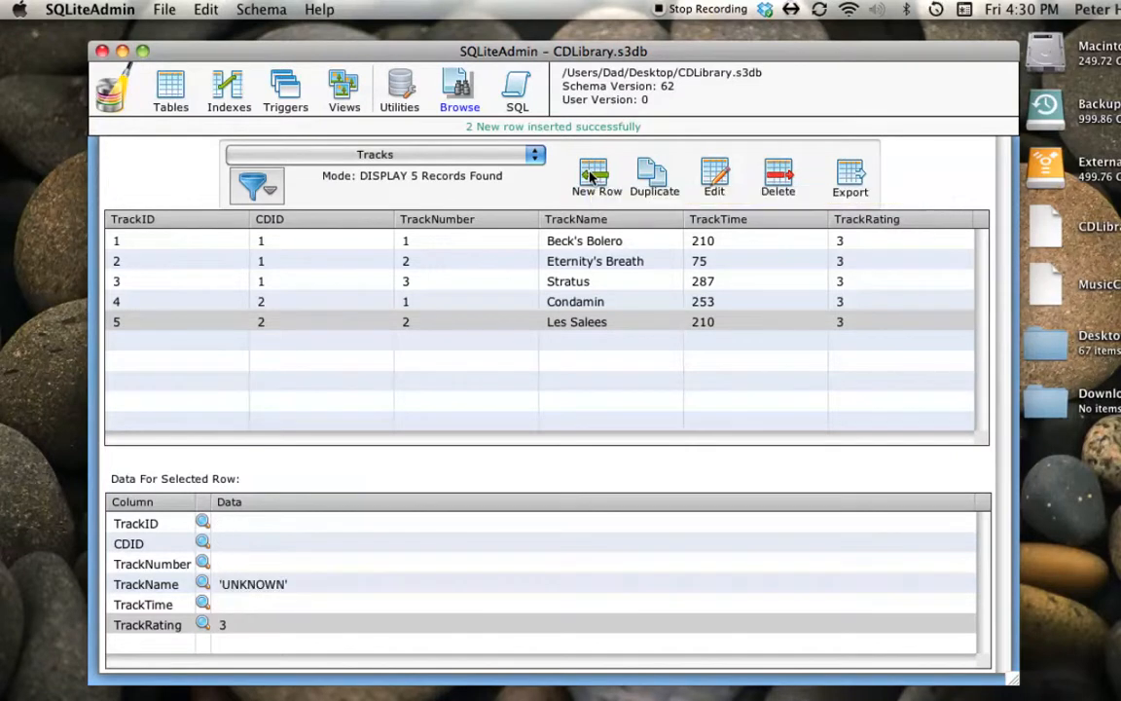
left_click(219, 544)
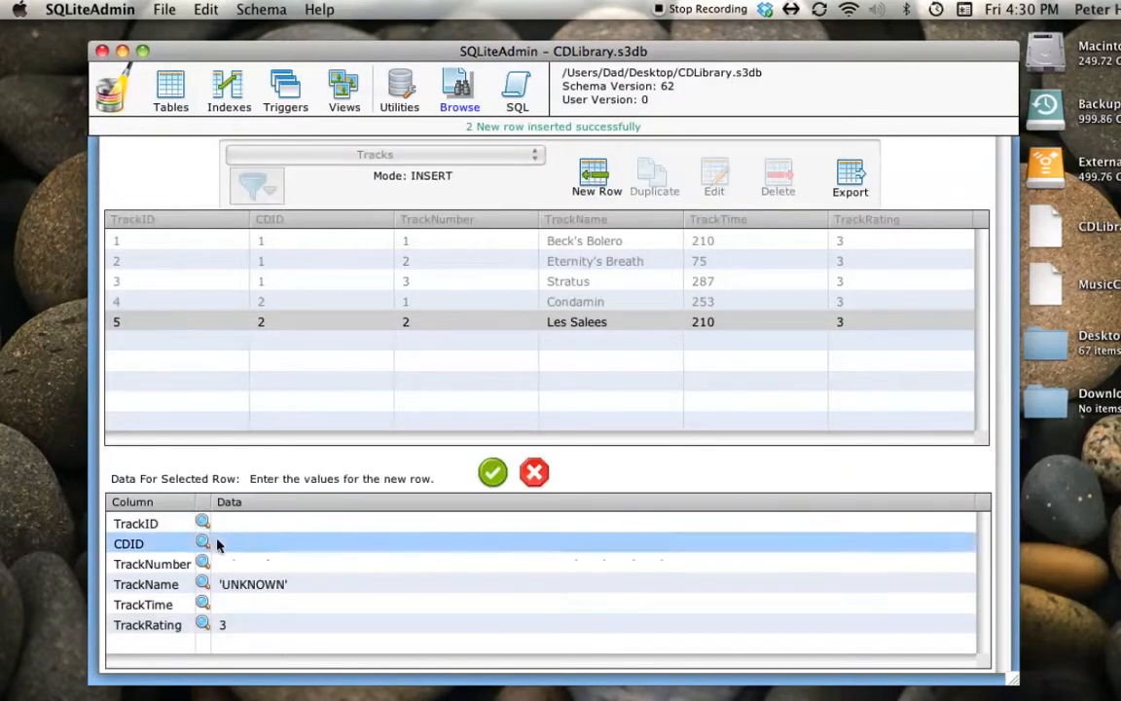
type("2")
left_click(233, 564)
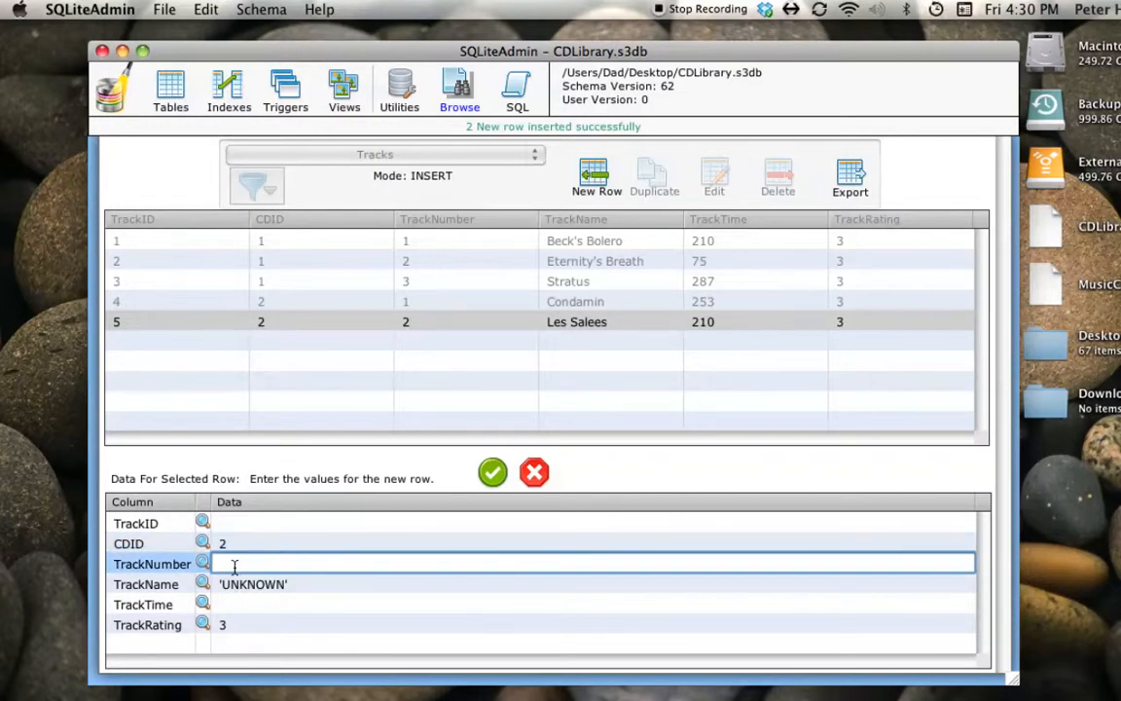
left_click(223, 543)
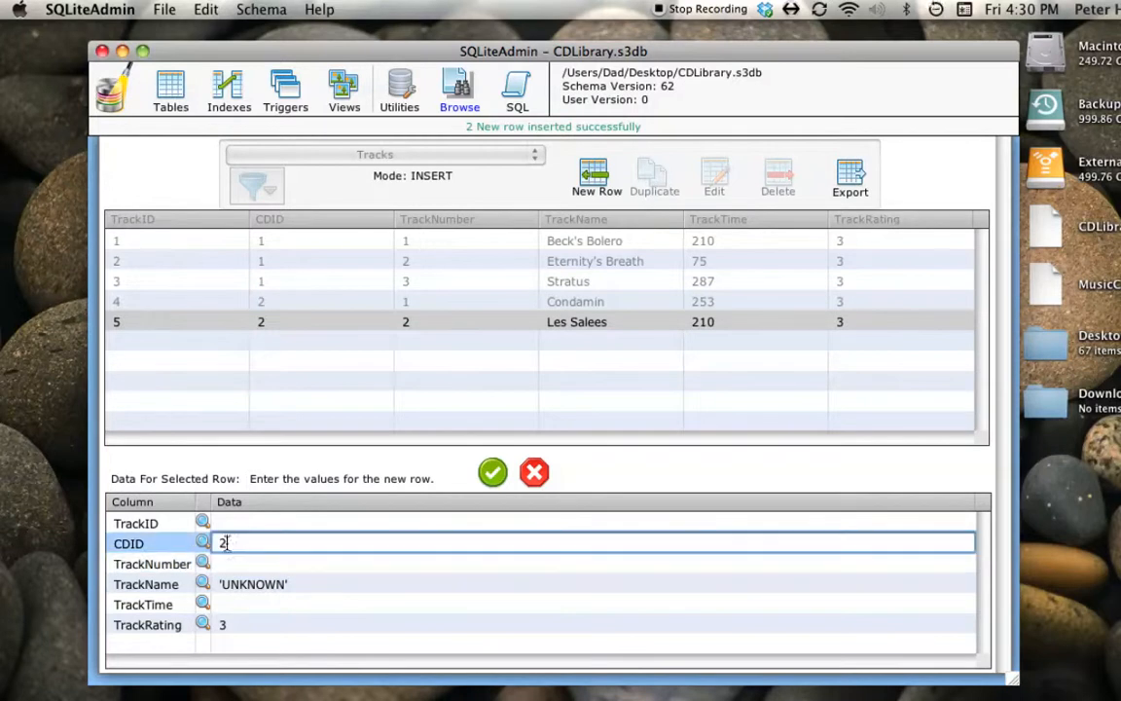
key("BackSpace")
type("3")
left_click(230, 564)
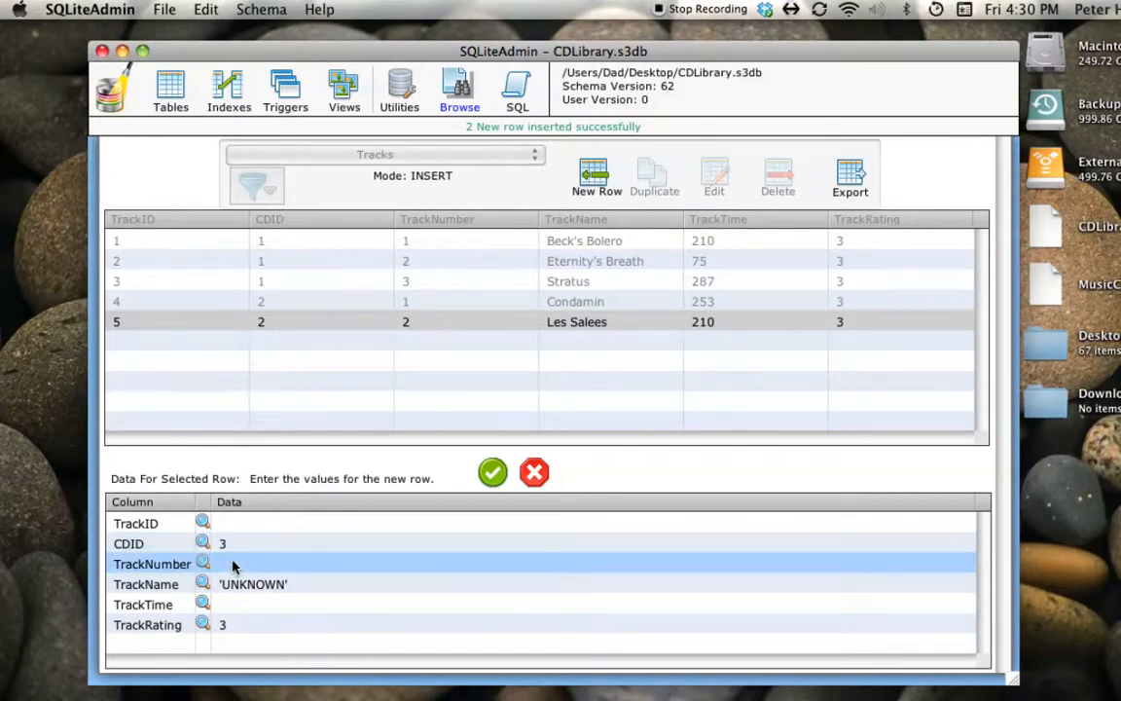
left_click(233, 565)
type("1")
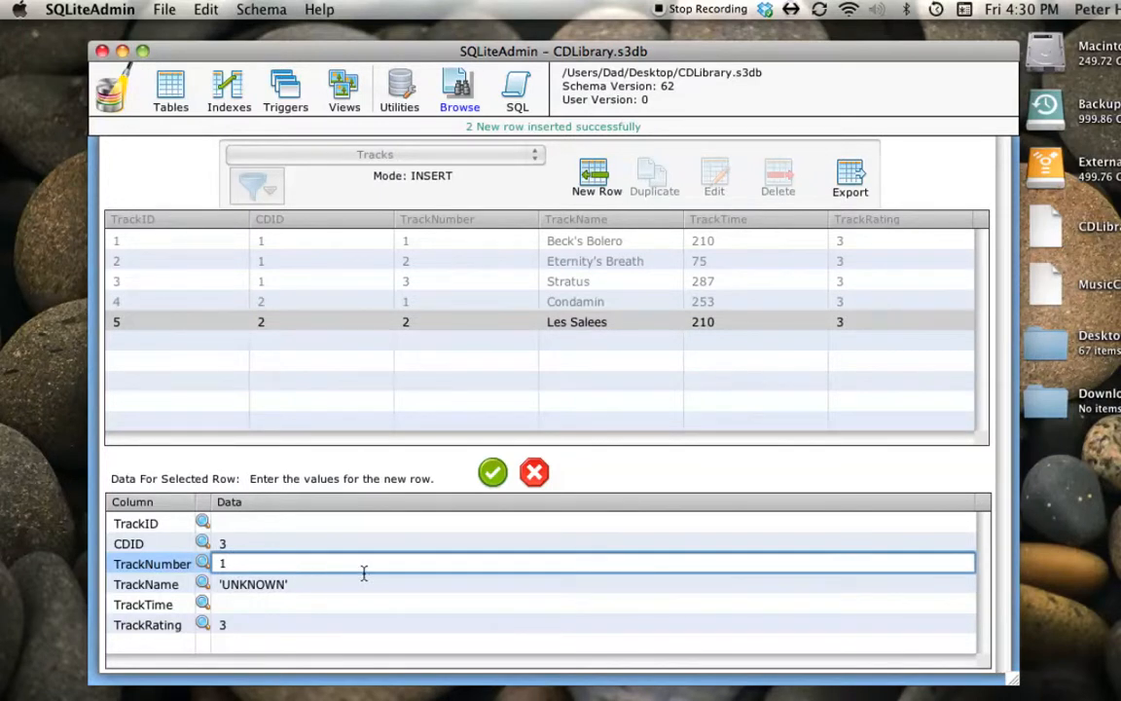
- Replace the default TrackName of the new CDID 3 track row with Cabreliaga
left_click(306, 587)
triple_click(302, 585)
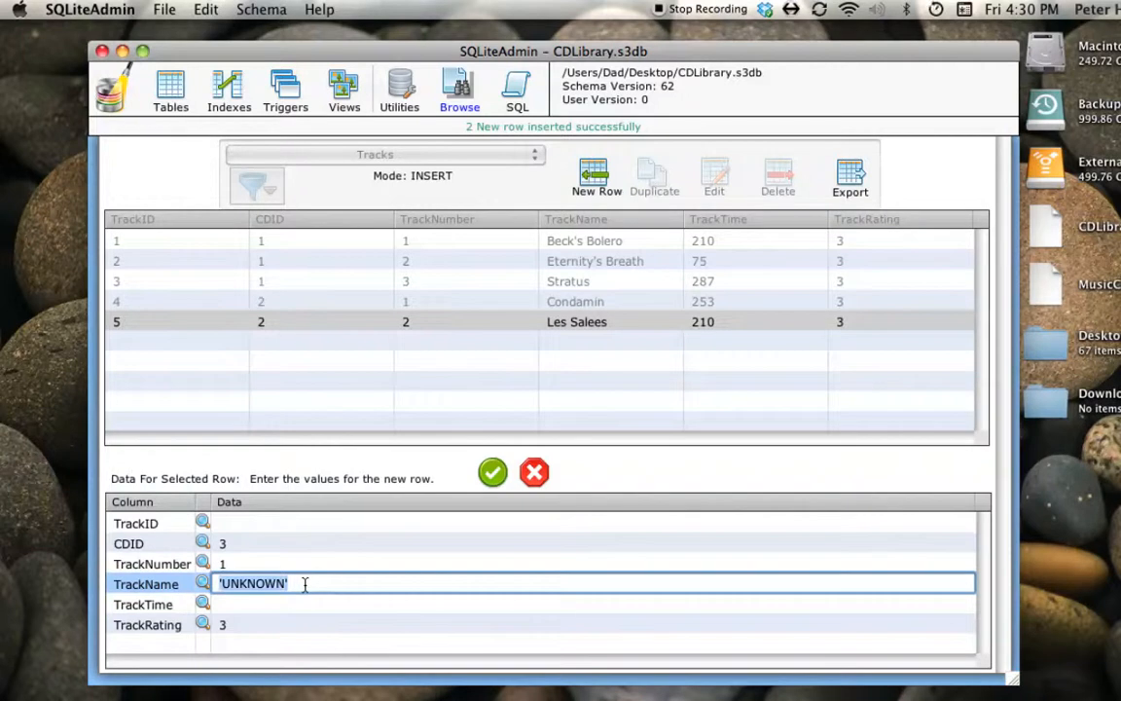
type("Cabr")
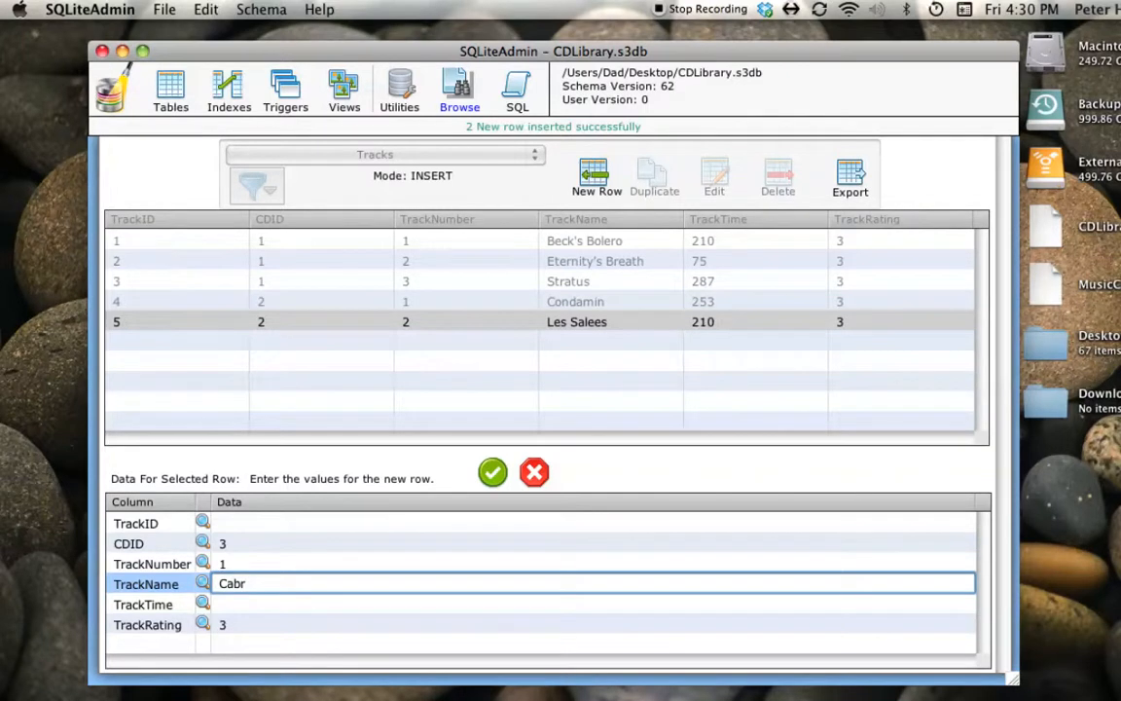
type("eliage")
key("BackSpace")
type("a")
- Set the TrackTime of Cabreliaga to 345 and insert the row with its default TrackRating
left_click(222, 603)
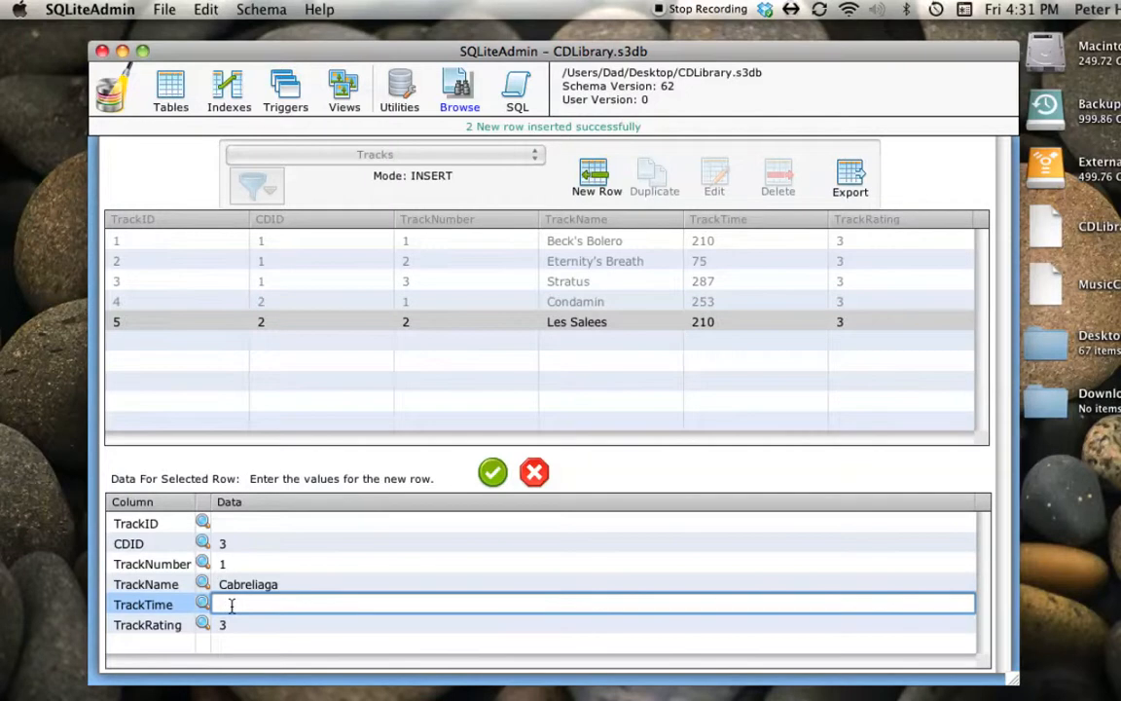
type("345")
key("Tab")
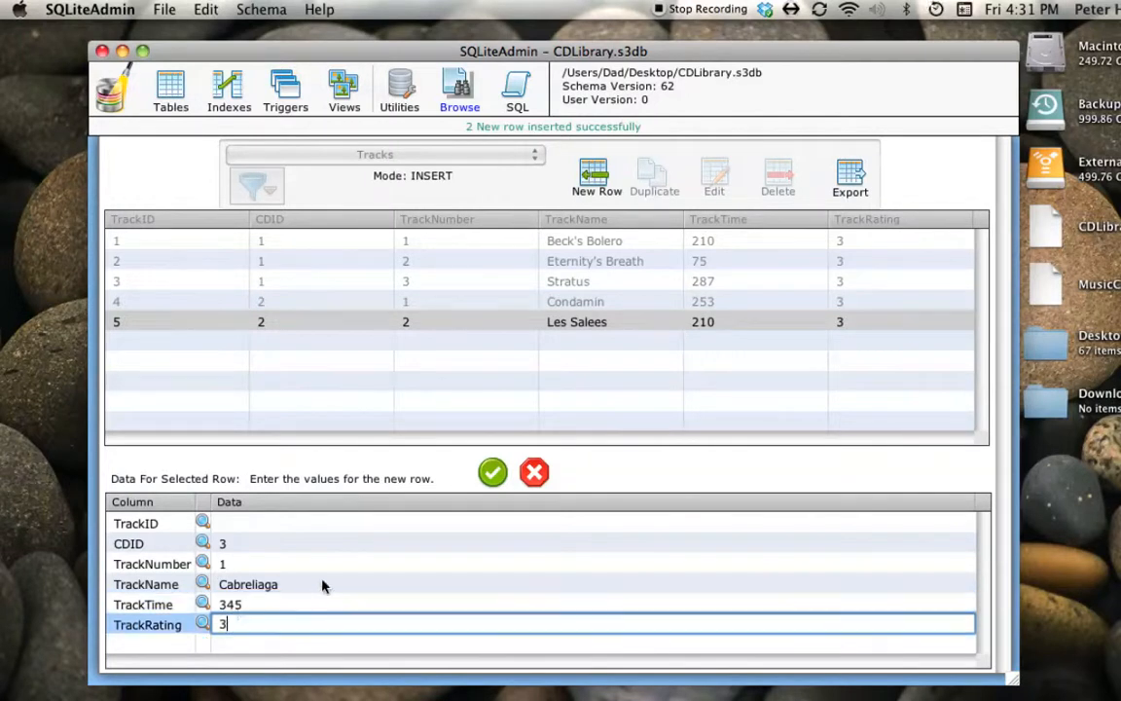
left_click(493, 472)
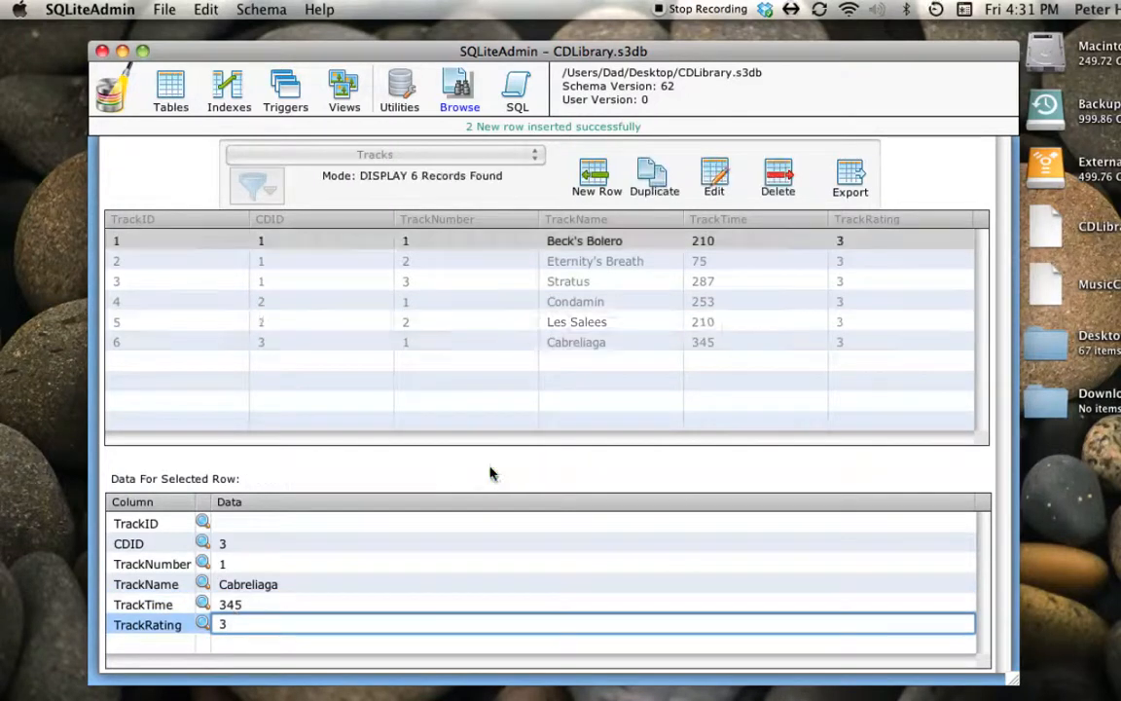
- Start a new row in the Tracks table with CDID 3 and TrackNumber 2
left_click(594, 176)
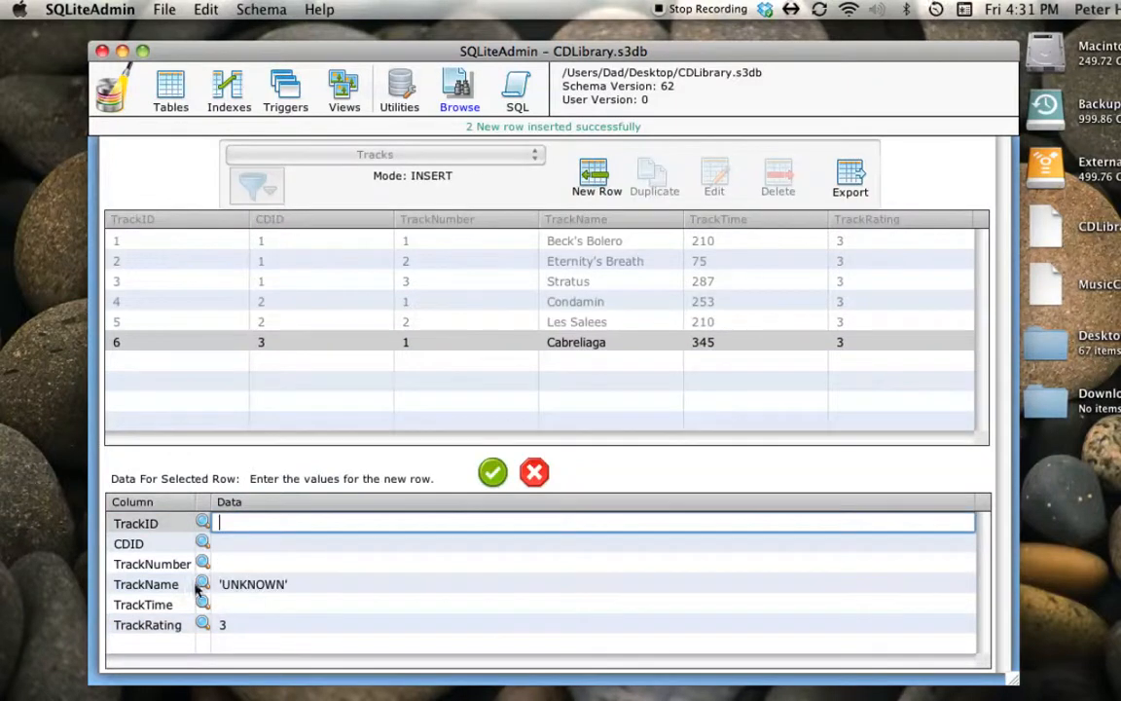
left_click(220, 548)
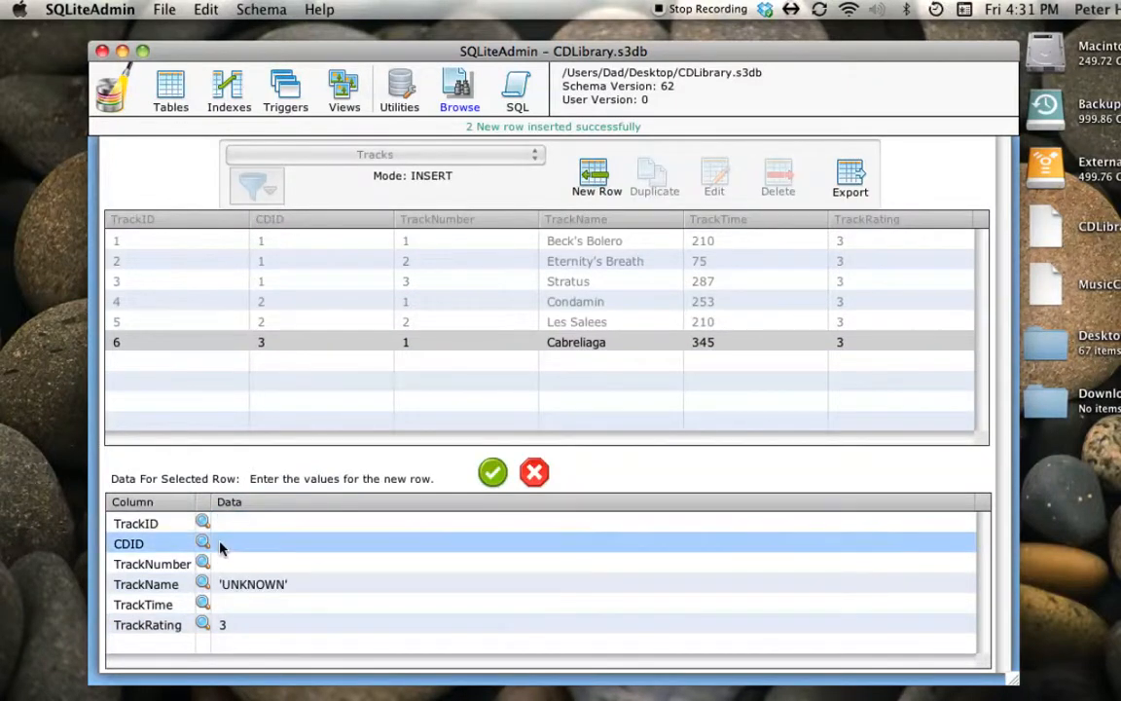
left_click(220, 547)
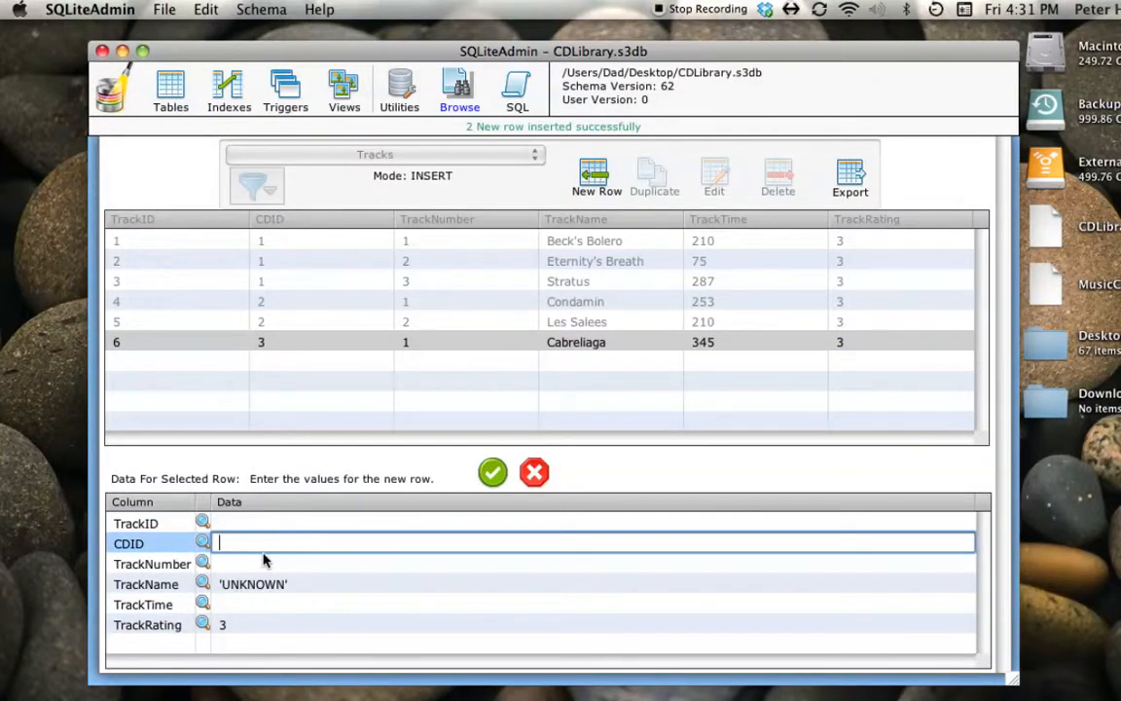
type("3")
left_click(261, 562)
type("2")
- Enter La Moilnera as the TrackName of the new row and remove the default 'UNKNOWN' text
key("Tab")
type("La Moilnera")
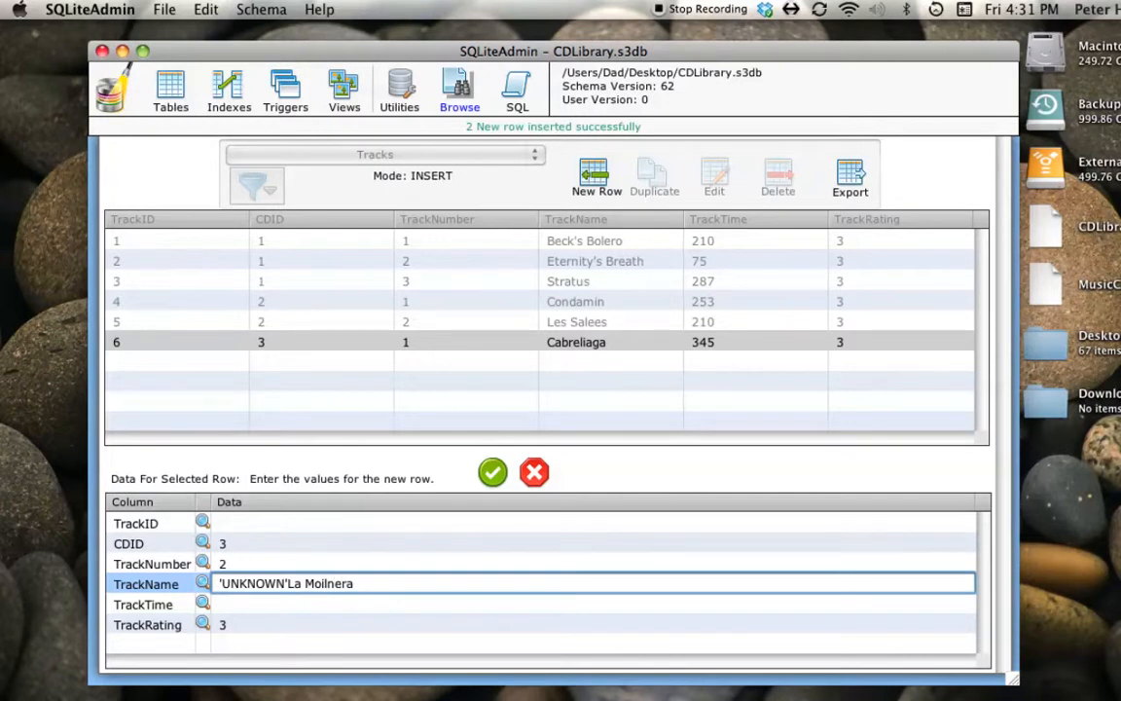
key("Tab")
left_click(264, 585)
double_click(264, 584)
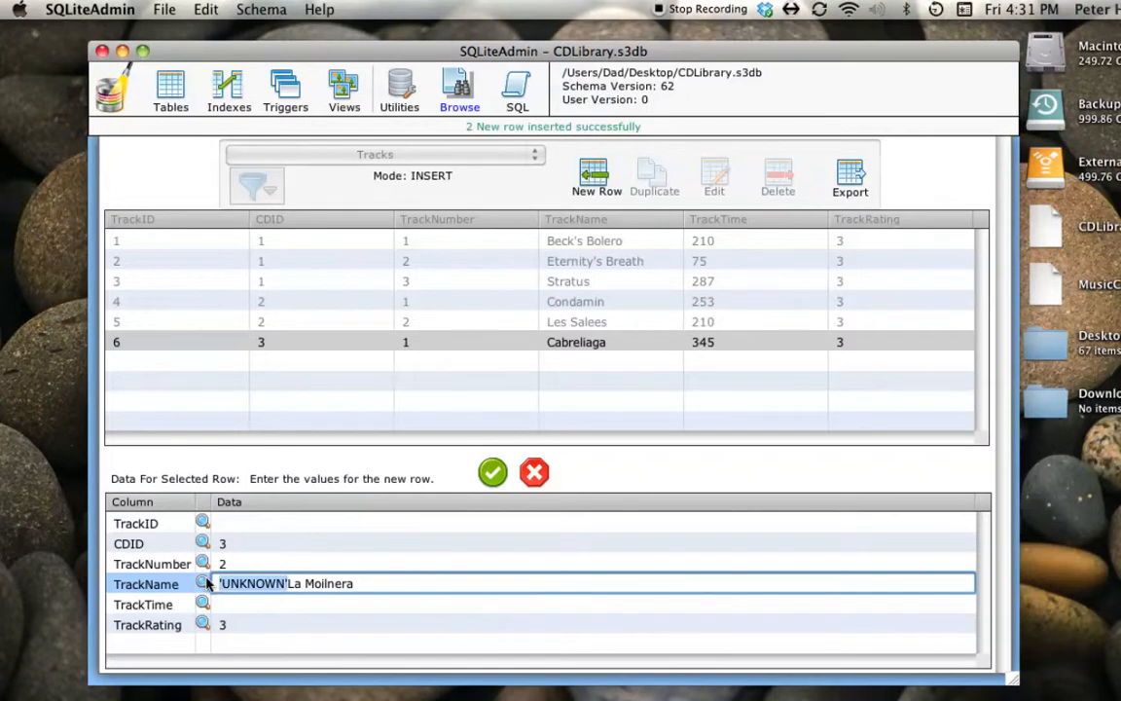
key("BackSpace")
- Set the TrackTime of La Moilnera to 260 and insert the row with its default TrackRating
left_click(220, 604)
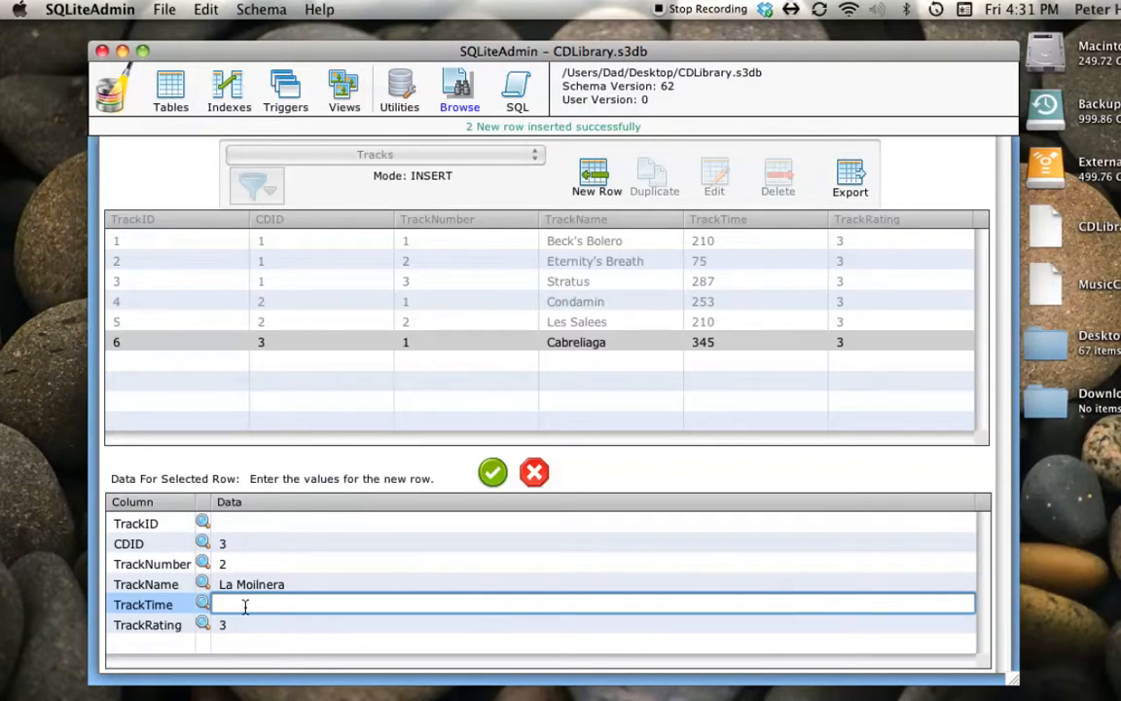
type("260")
key("Tab")
left_click(492, 473)
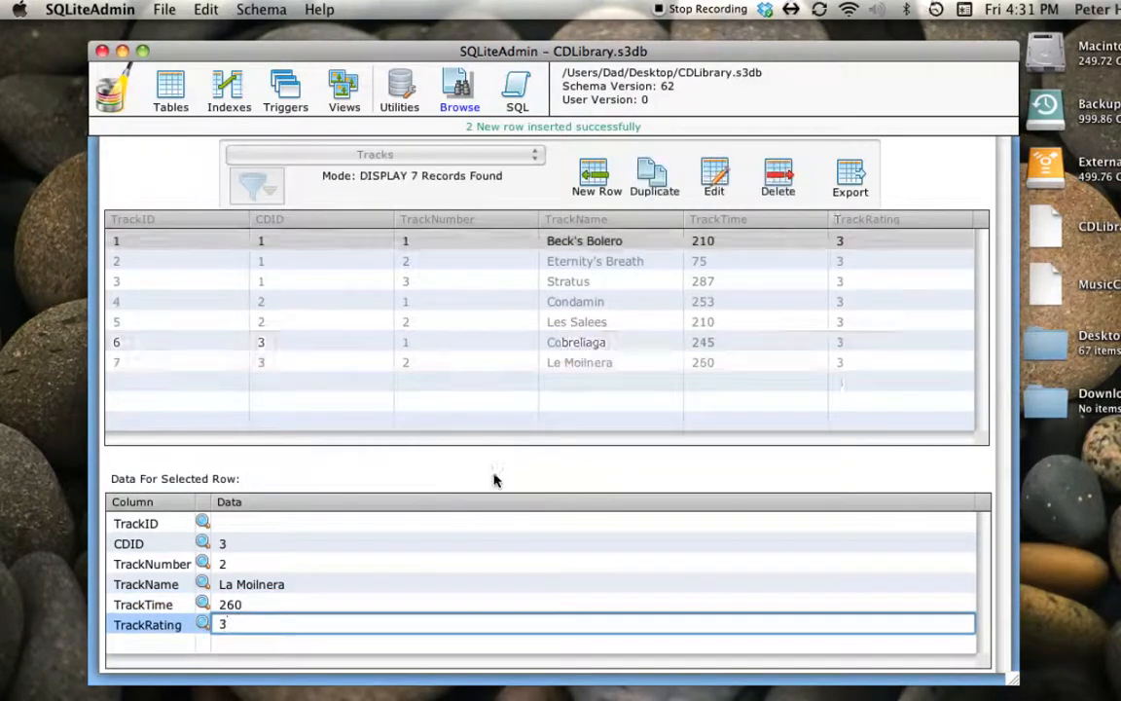
- Check the CDTotalTime of all three CDs in the CDs table, and return to the Tracks table
left_click(324, 149)
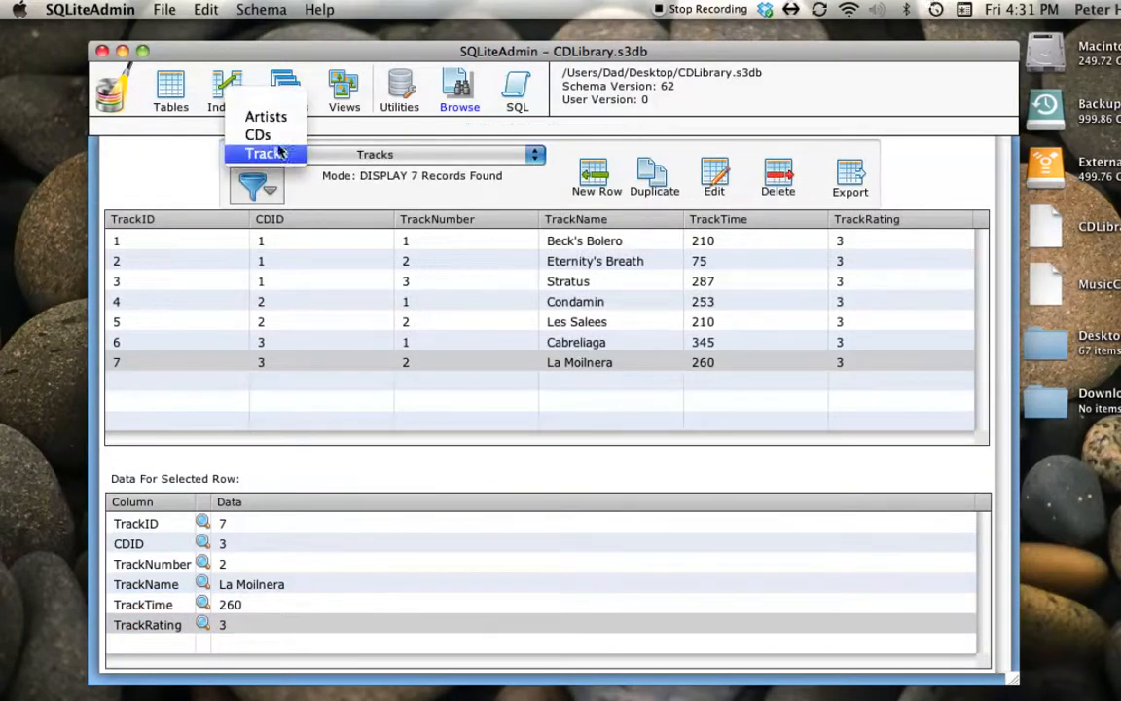
left_click(259, 136)
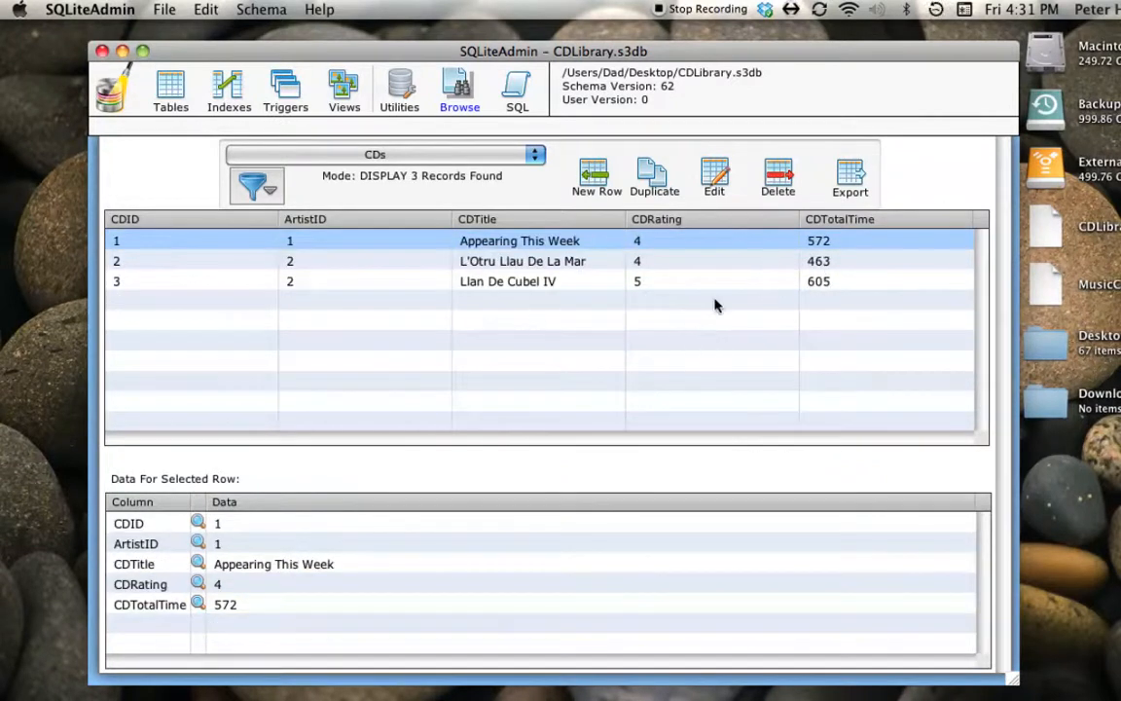
left_click(363, 155)
left_click(275, 174)
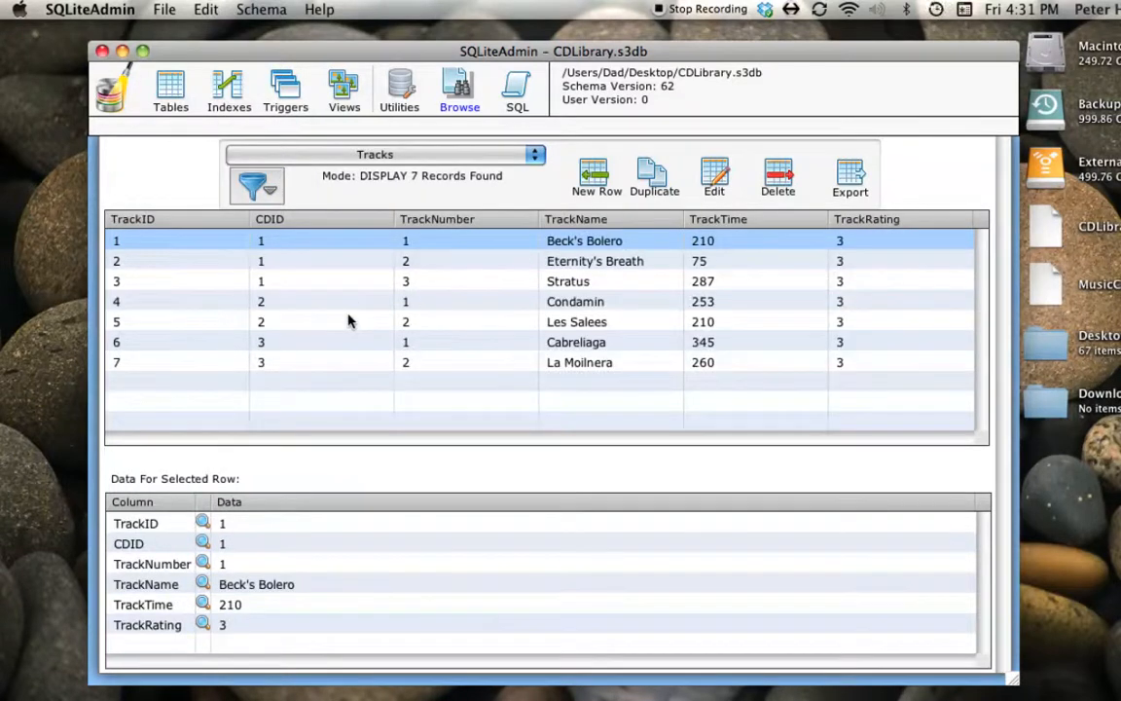